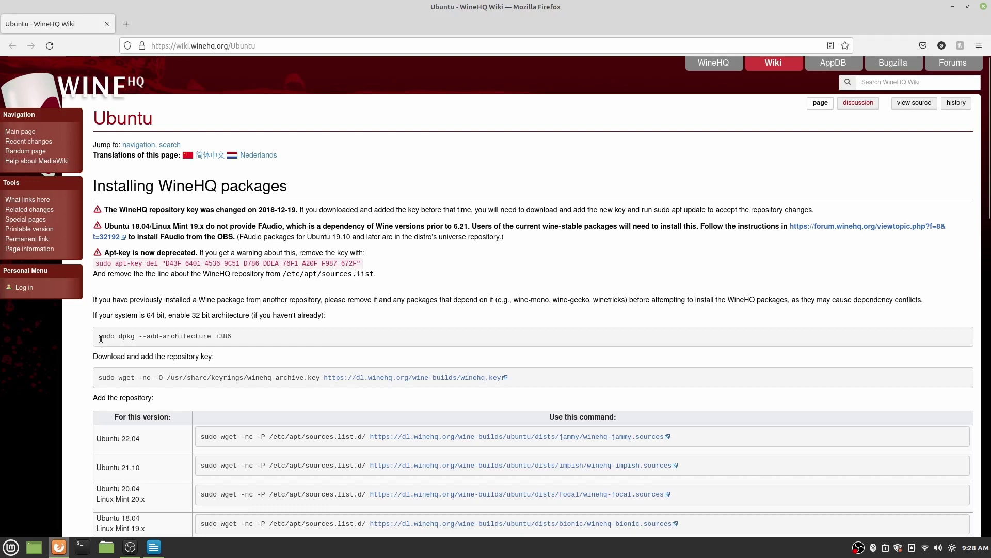
Step: Copy the 32-bit architecture command "sudo dpkg --add-architecture i386" from the wiki page to a terminal prompt
left_click_drag(100, 338, 239, 337)
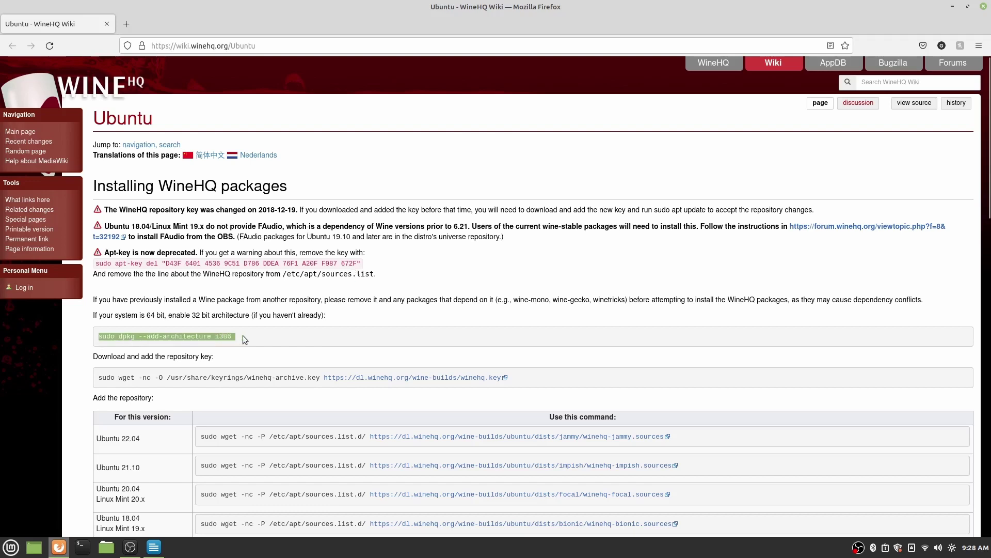
left_click(247, 340)
left_click(82, 546)
left_click_drag(502, 166, 689, 171)
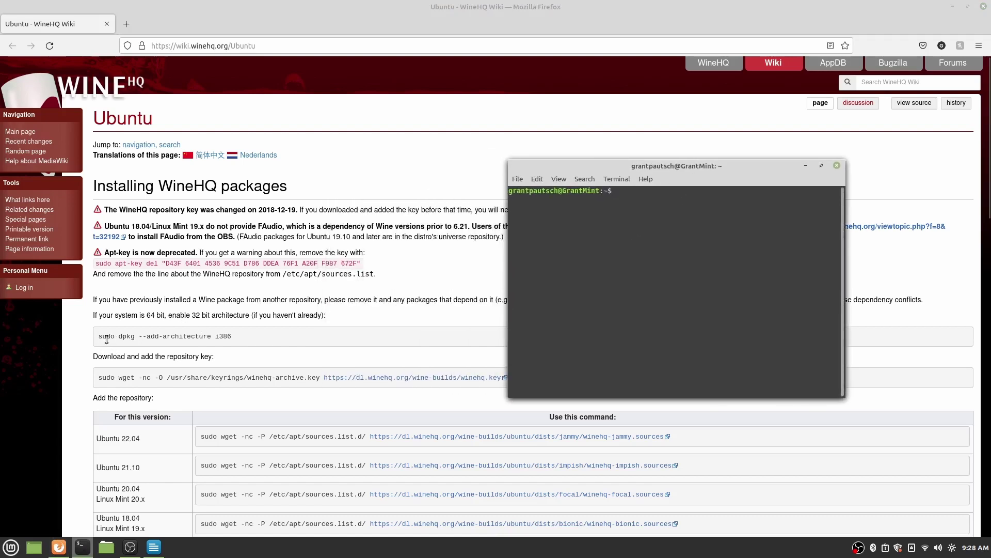
mouse_move(100, 338)
left_mouse_down()
mouse_move(223, 336)
mouse_move(99, 336)
left_mouse_up()
left_click(274, 336)
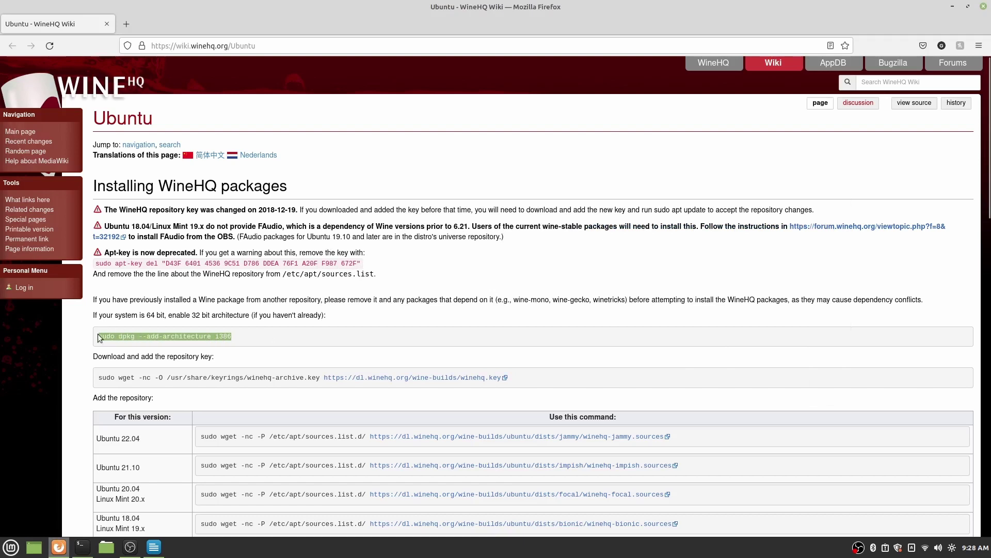
left_click(82, 547)
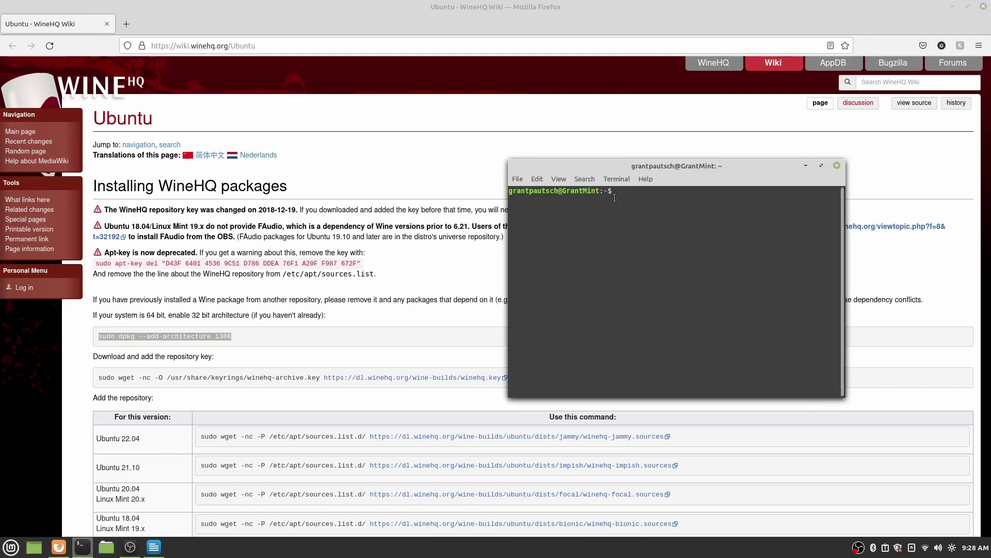
right_click(620, 191)
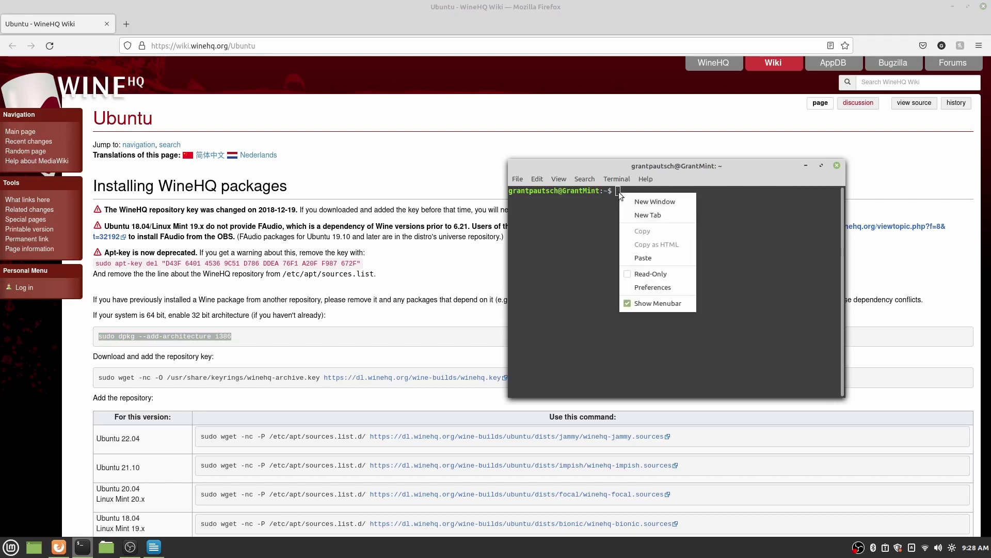
left_click(626, 263)
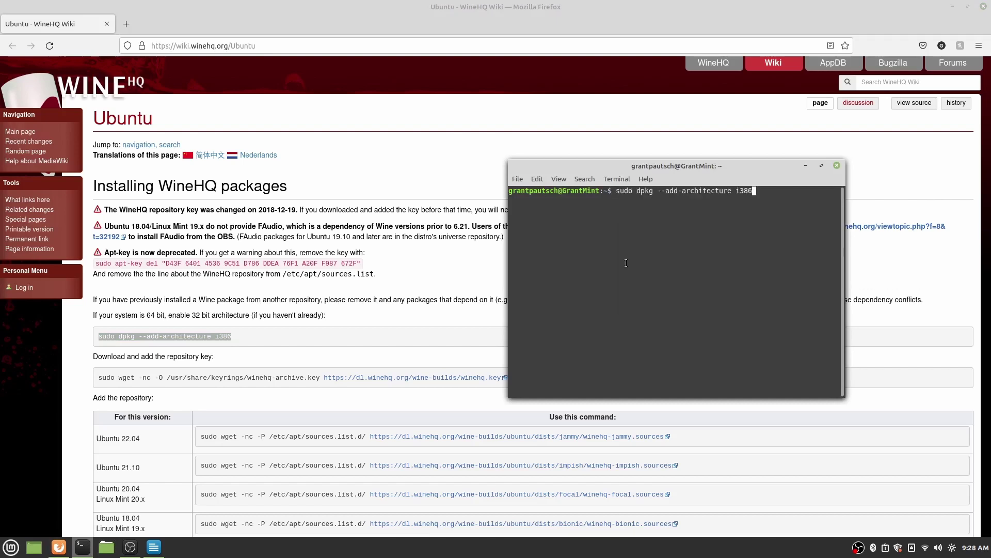
Step: Clear the terminal, close its window and deselect the command on the wiki page
key("Return")
key("ctrl+l")
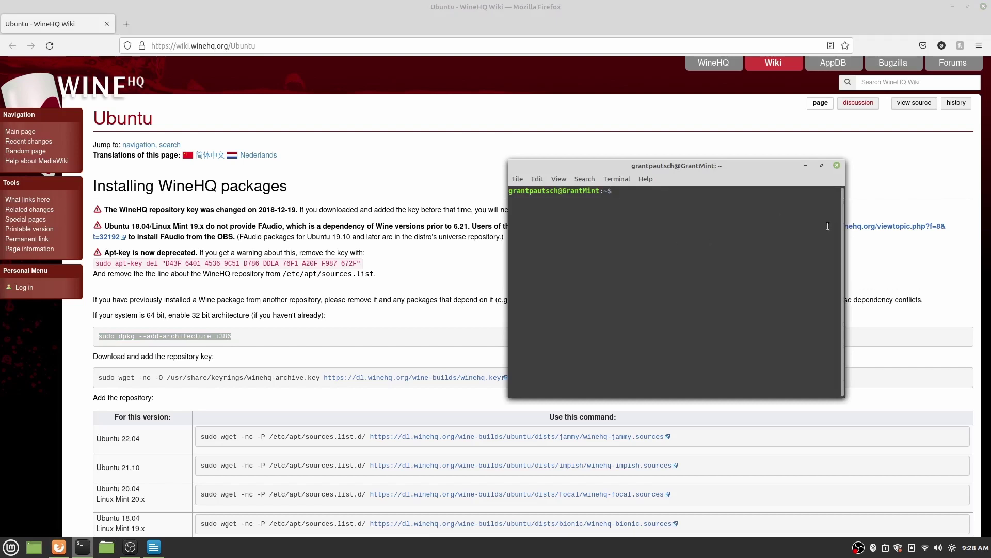
left_click(837, 166)
left_click(238, 315)
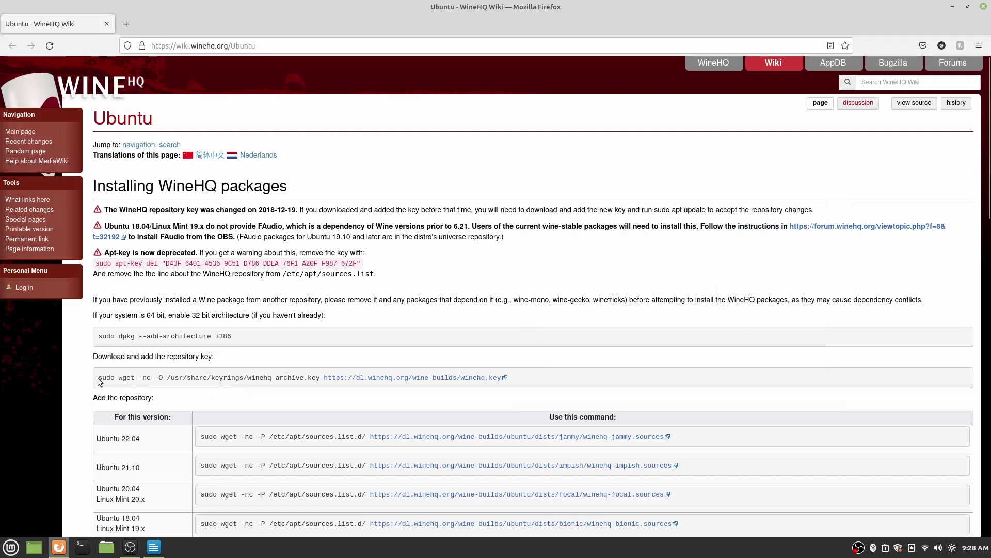
Step: Examine the repository key download command and the Linux Mint 20.x repository command using winehq-focal.sources
left_click_drag(100, 381, 540, 381)
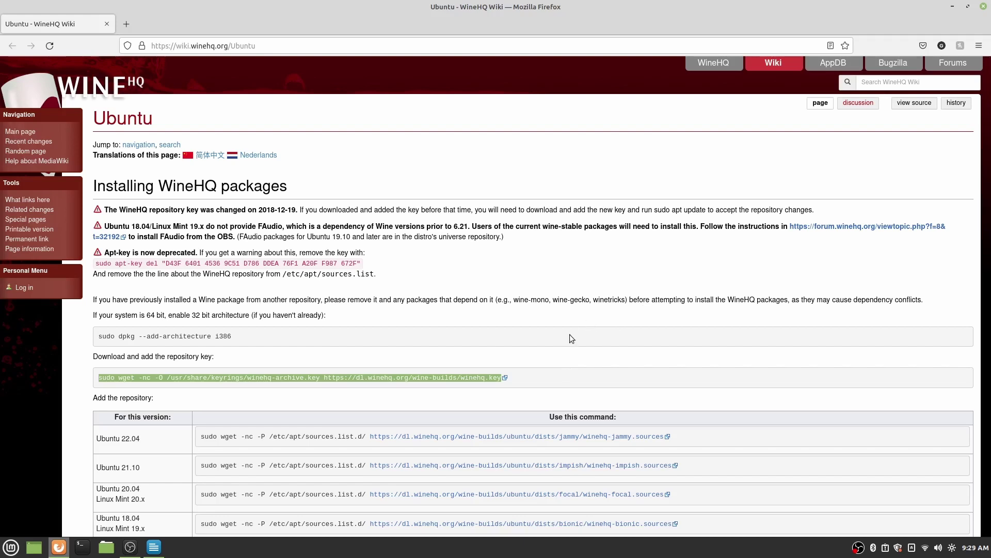
left_click(104, 360)
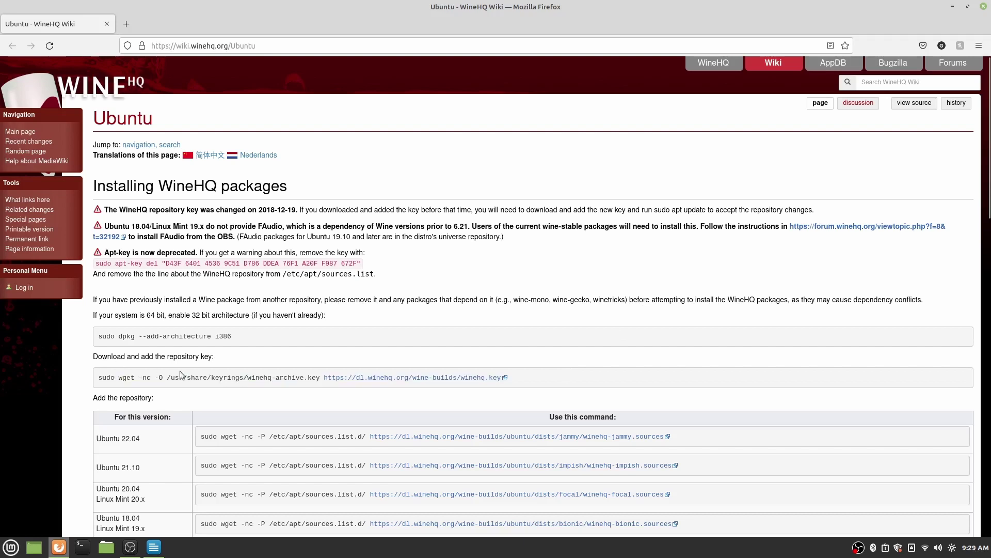
scroll(153, 331, "down", 4)
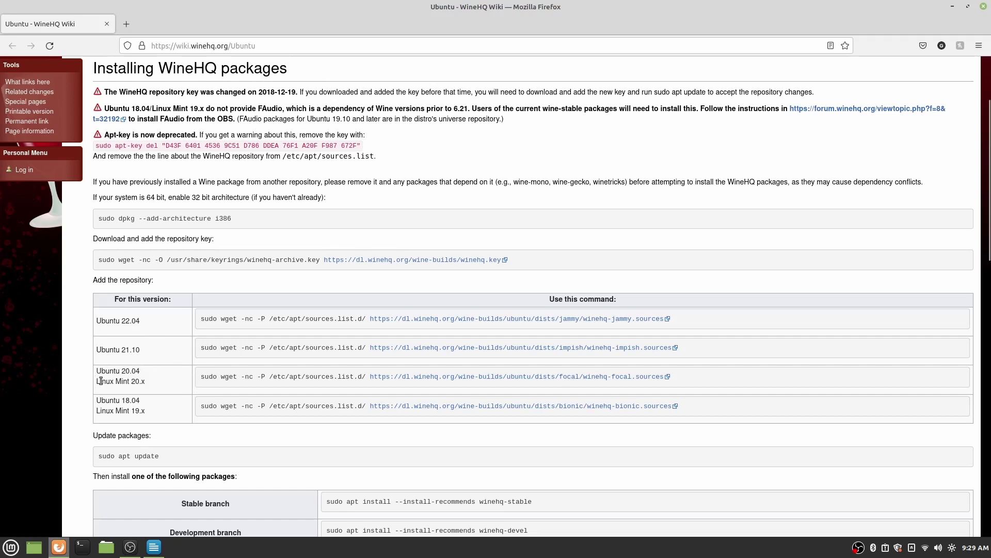
left_click_drag(101, 380, 139, 382)
left_click(153, 388)
left_click_drag(201, 377, 694, 384)
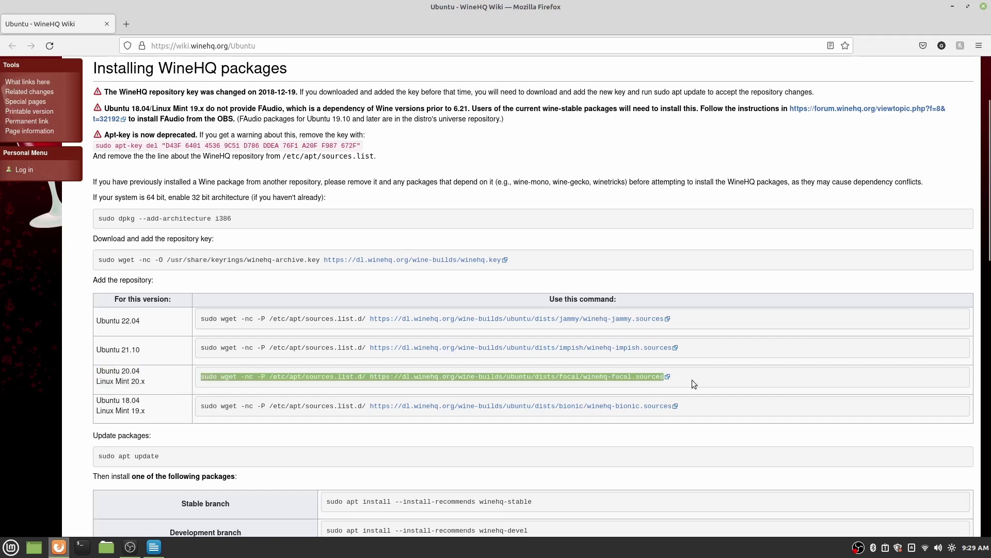
left_click(693, 380)
Step: Examine the "sudo apt update" command and the stable branch install command for winehq-stable
left_click_drag(104, 456, 172, 454)
left_click(172, 454)
scroll(218, 417, "down", 6)
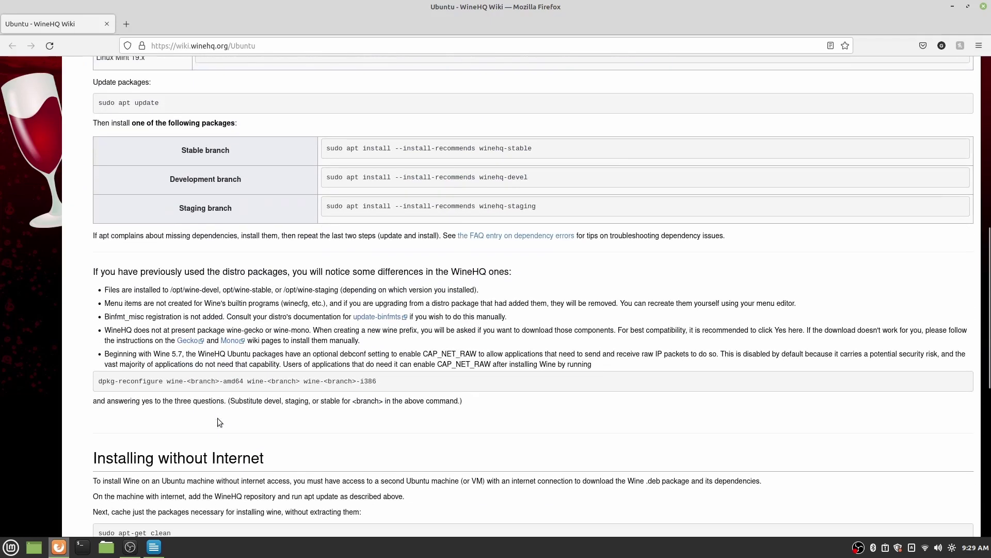
scroll(217, 418, "up", 1)
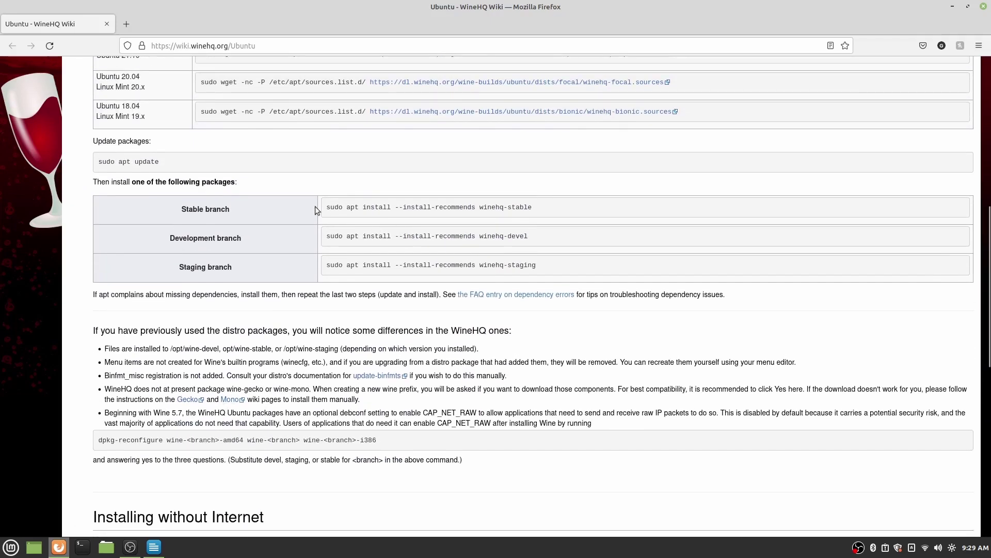
left_click_drag(147, 205, 233, 208)
left_click_drag(326, 207, 533, 207)
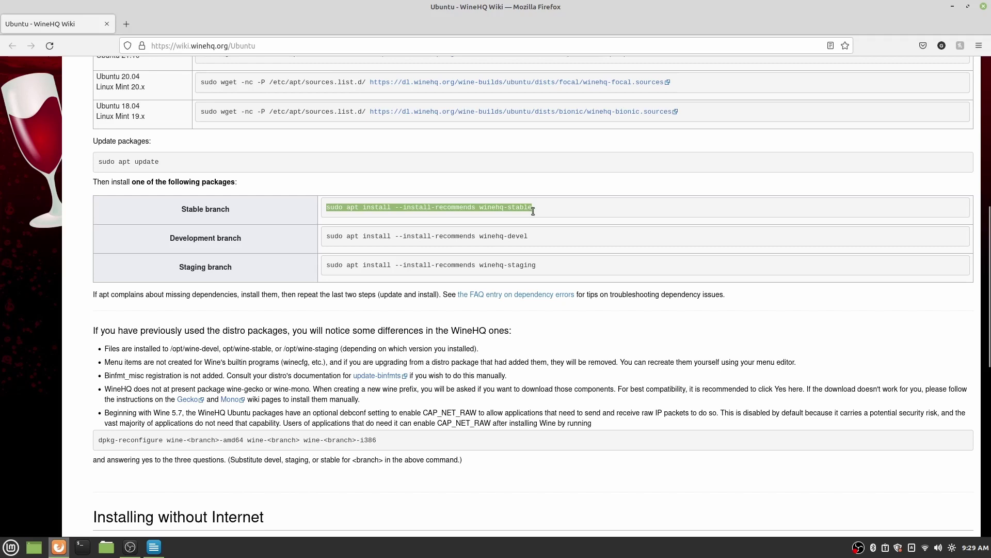
left_click(537, 208)
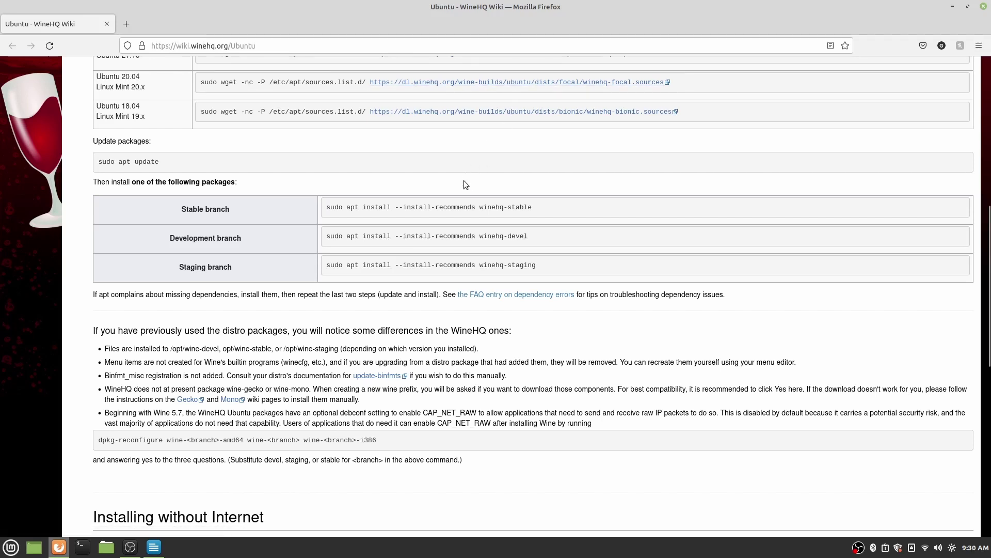
scroll(464, 182, "down", 2)
scroll(465, 181, "up", 2)
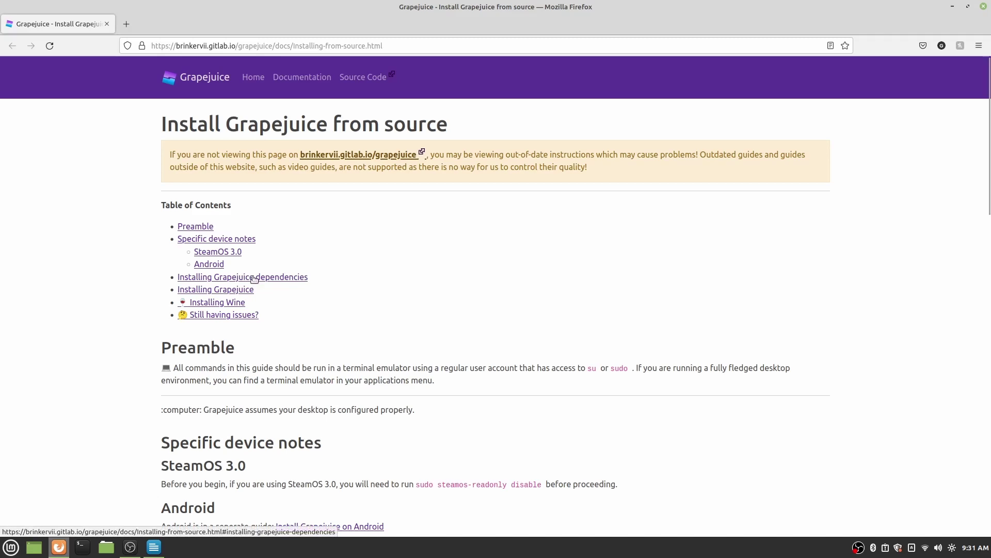
Step: Go to the Installing Grapejuice dependencies section and copy the whole Debian / Ubuntu / Pop!_OS install command
left_click(255, 279)
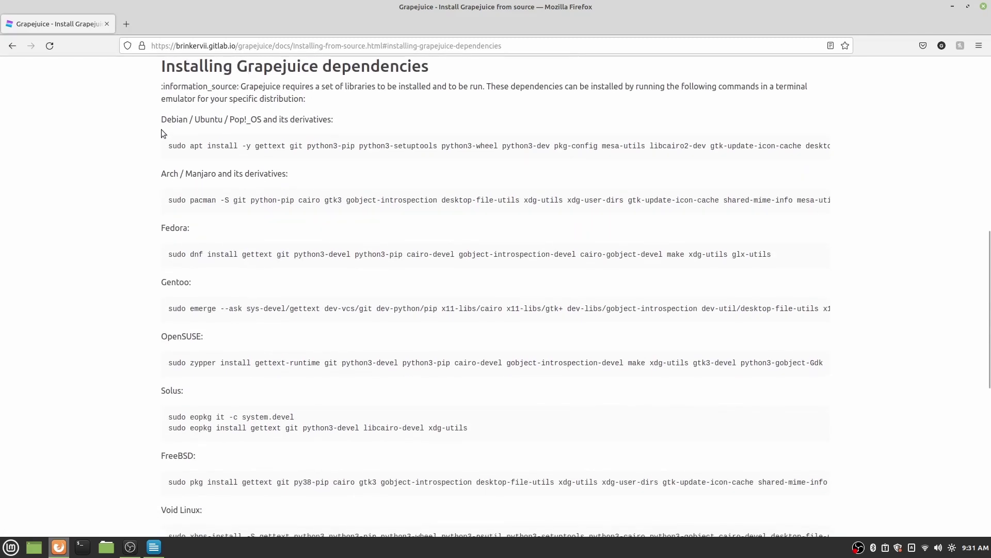
left_click_drag(161, 120, 222, 121)
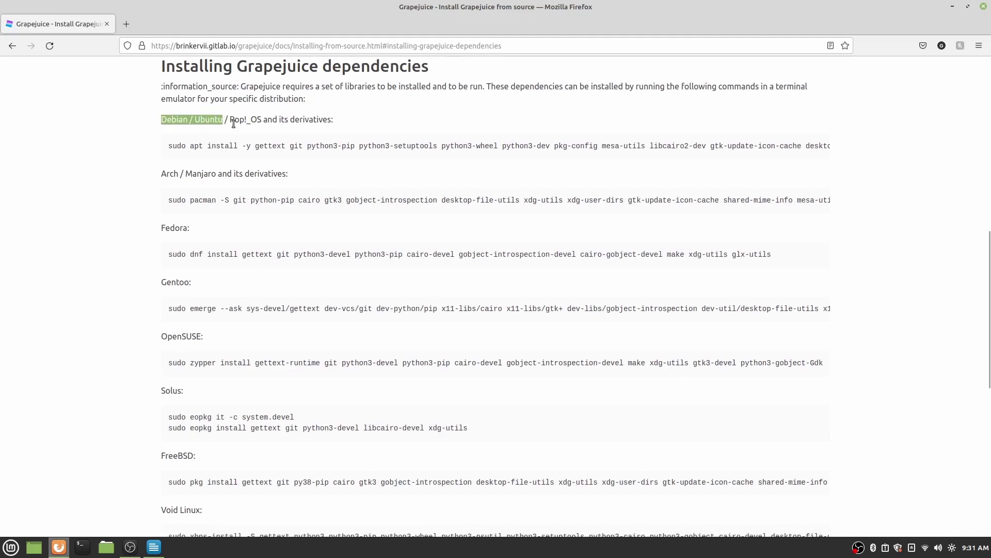
left_click(147, 150)
left_click_drag(169, 147, 836, 147)
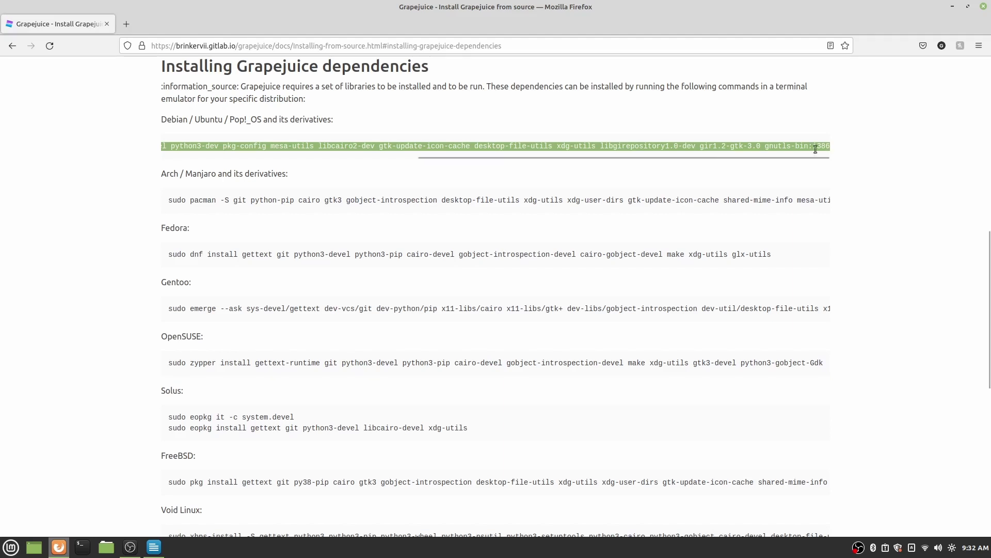
right_click(655, 149)
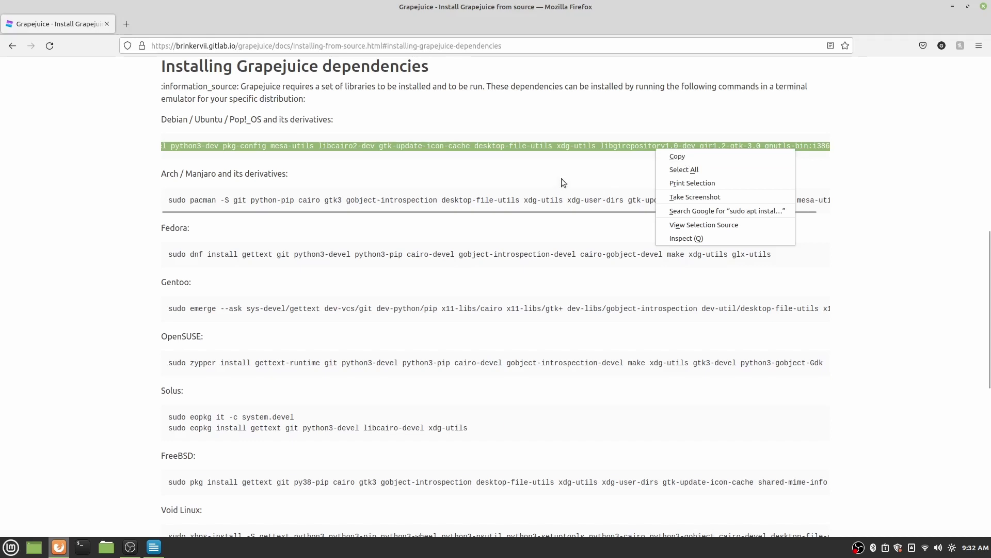
left_click(668, 156)
Step: Check the copied dependency command by pasting it into a new browser tab's address field, and close that tab
left_click(126, 24)
right_click(197, 44)
left_click(237, 107)
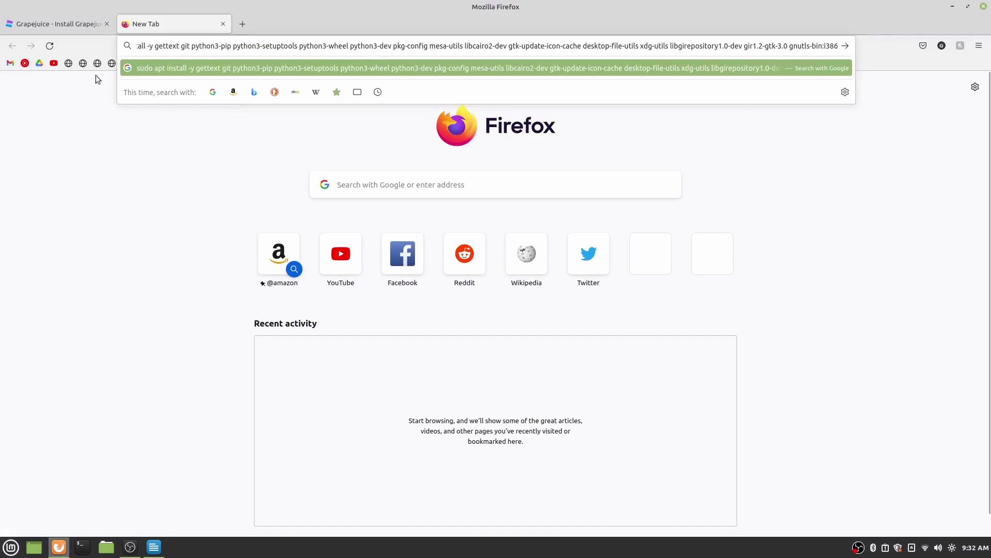
left_click(223, 24)
left_click(103, 164)
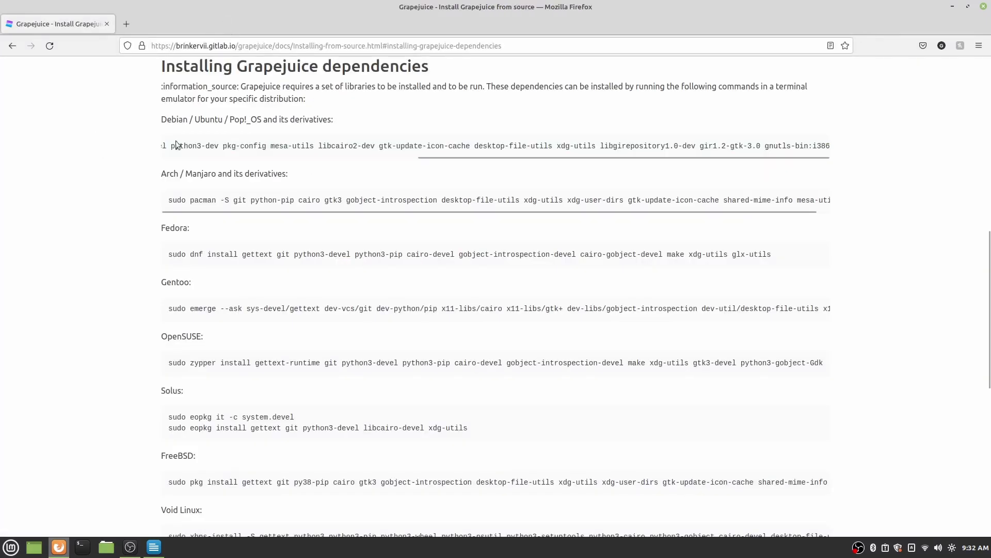
Step: Examine the Installing Grapejuice section's git clone command, its /tmp/grapejuice destination and the "cd /tmp/grapejuice" command
left_click_drag(453, 158, 610, 148)
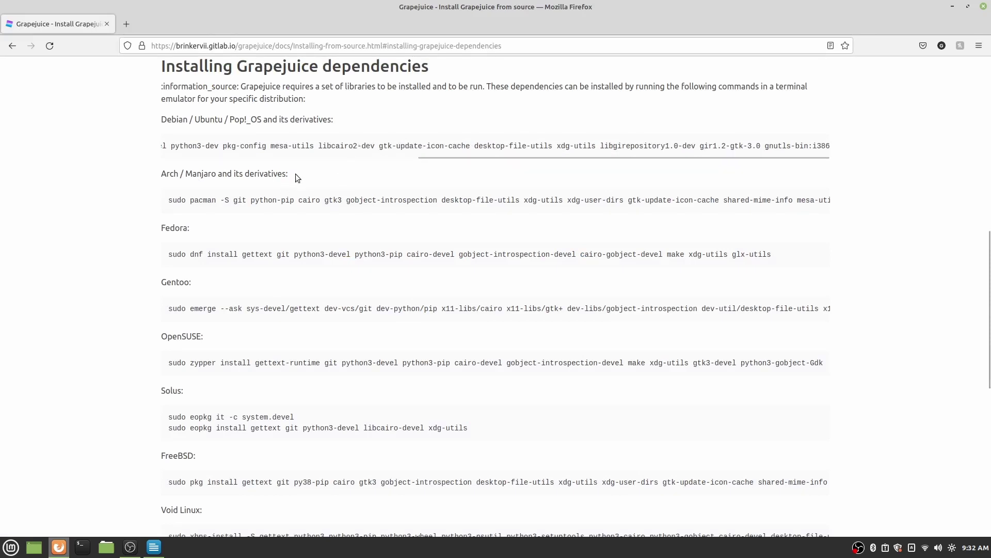
left_click_drag(295, 173, 278, 178)
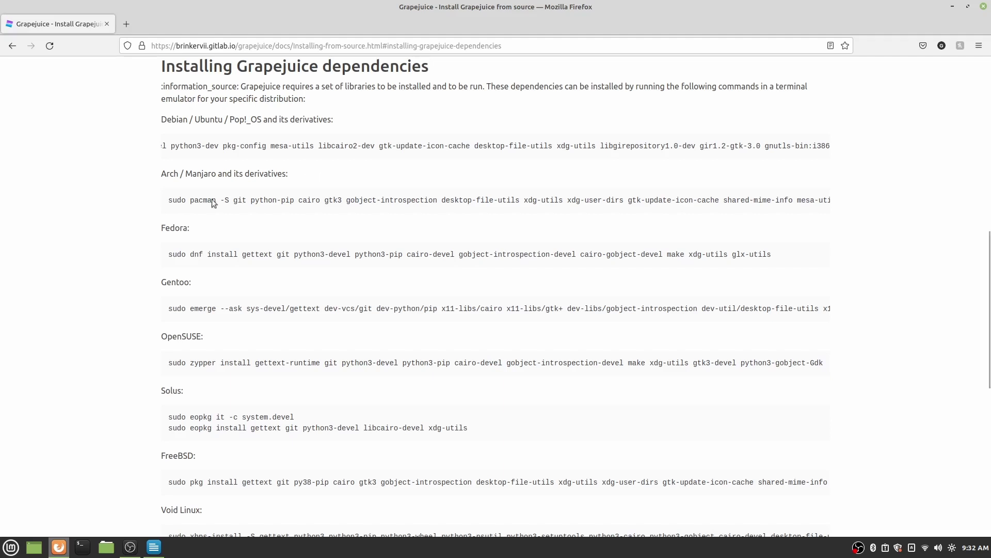
scroll(86, 244, "down", 8)
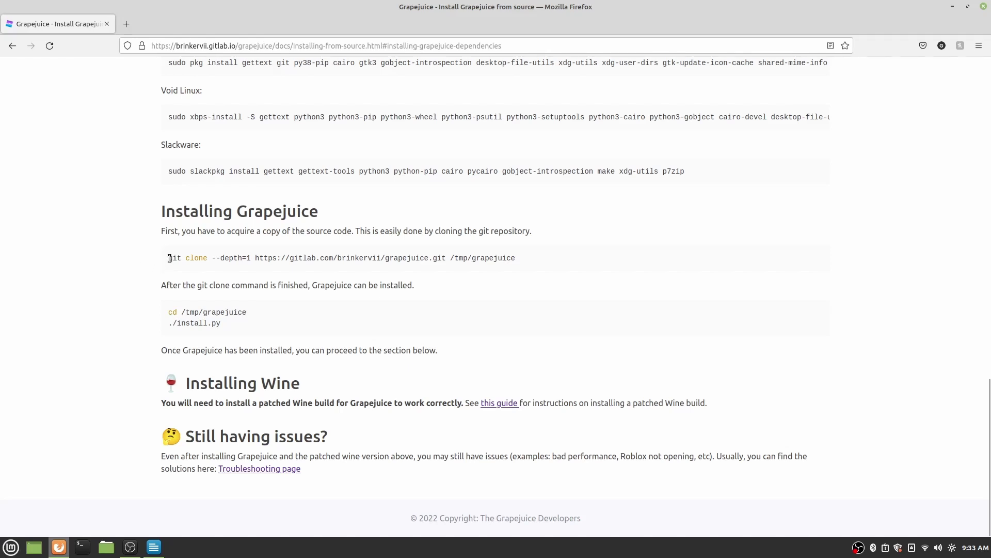
mouse_move(169, 258)
left_mouse_down()
mouse_move(187, 258)
mouse_move(124, 261)
mouse_move(266, 258)
mouse_move(220, 258)
mouse_move(442, 274)
left_mouse_up()
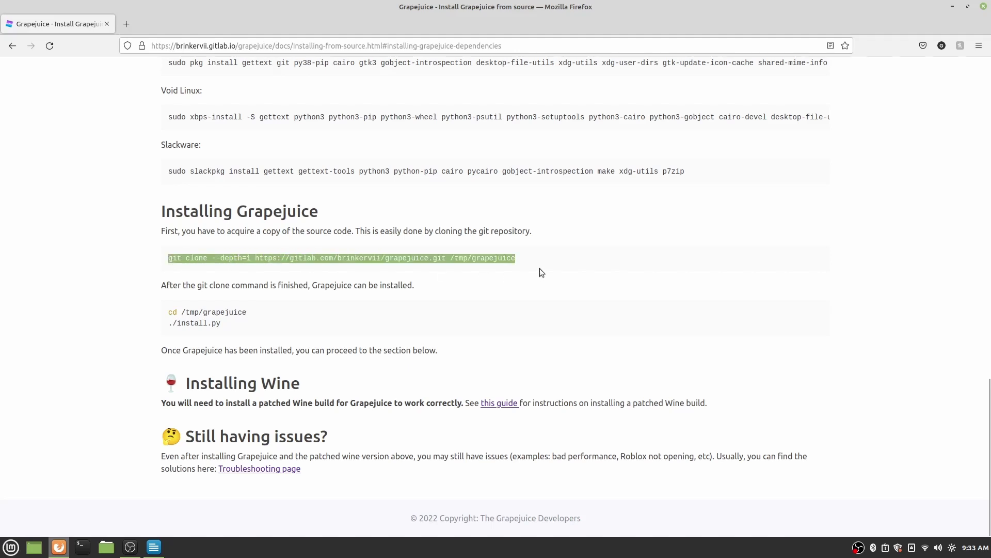
left_click_drag(525, 257, 452, 259)
left_click(568, 259)
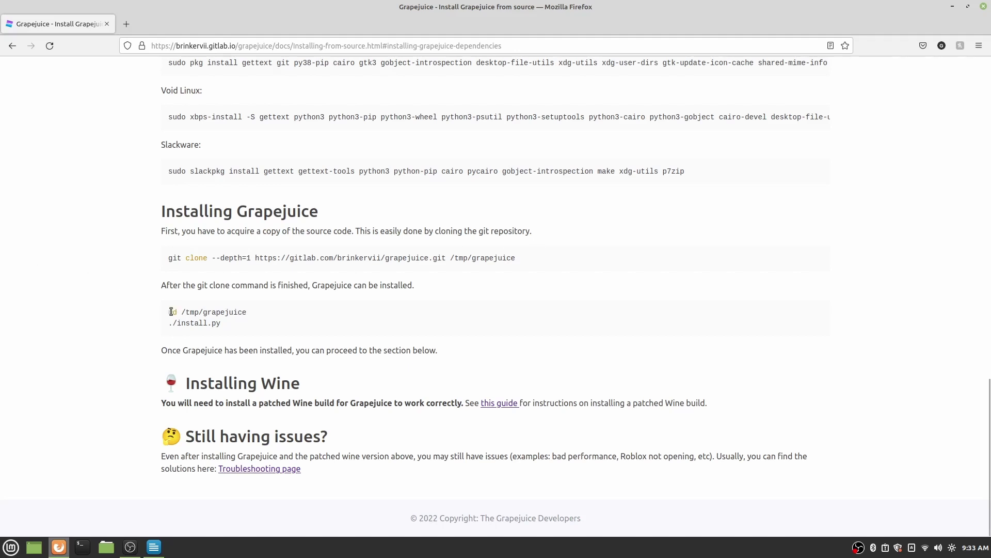
left_click_drag(167, 313, 250, 312)
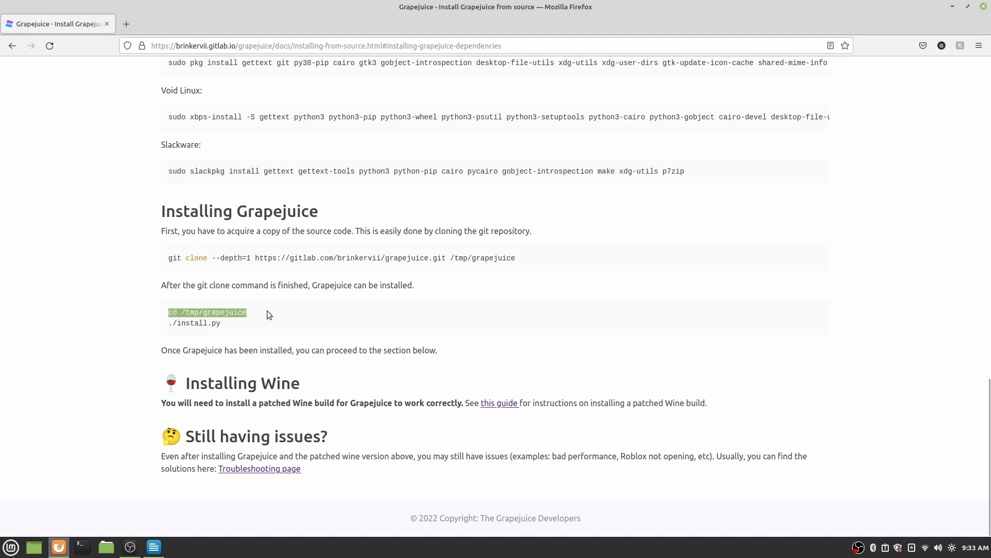
left_click(268, 311)
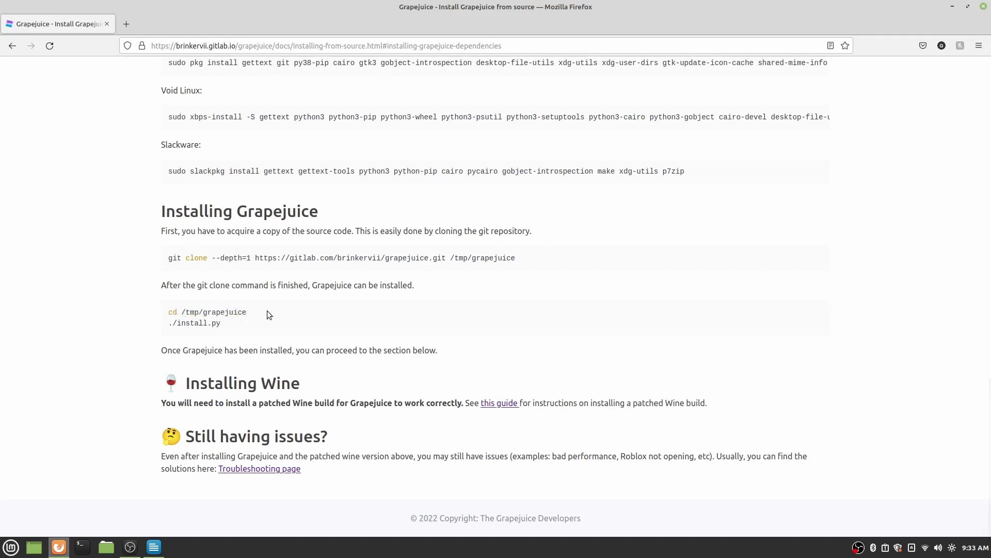
Step: Change to the /tmp/ directory in a new terminal and close the terminal window
left_click(82, 547)
type("cd /tmp/")
key("Return")
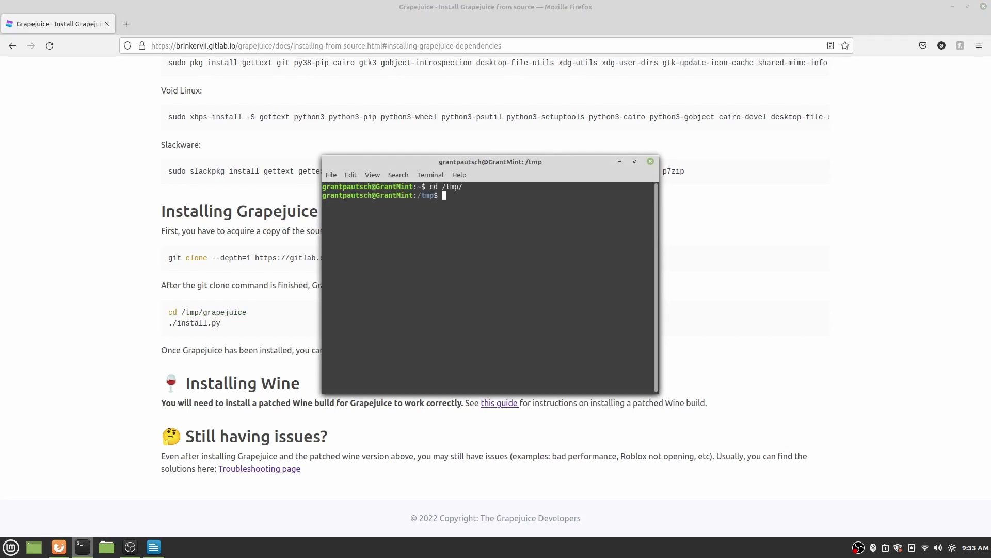
left_click(651, 160)
Step: Switch to the file manager and open the tmp folder at the root of the file system
left_click(106, 547)
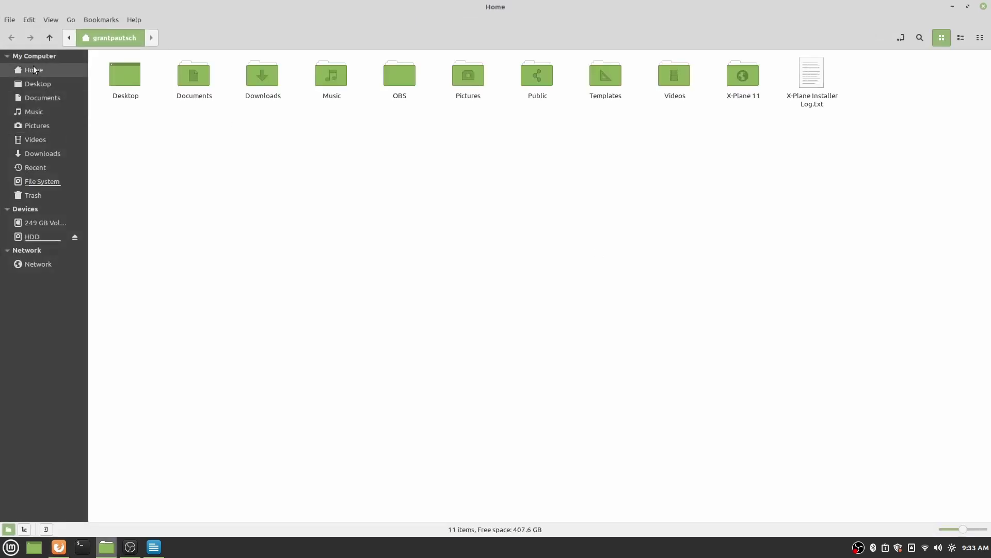
left_click(33, 67)
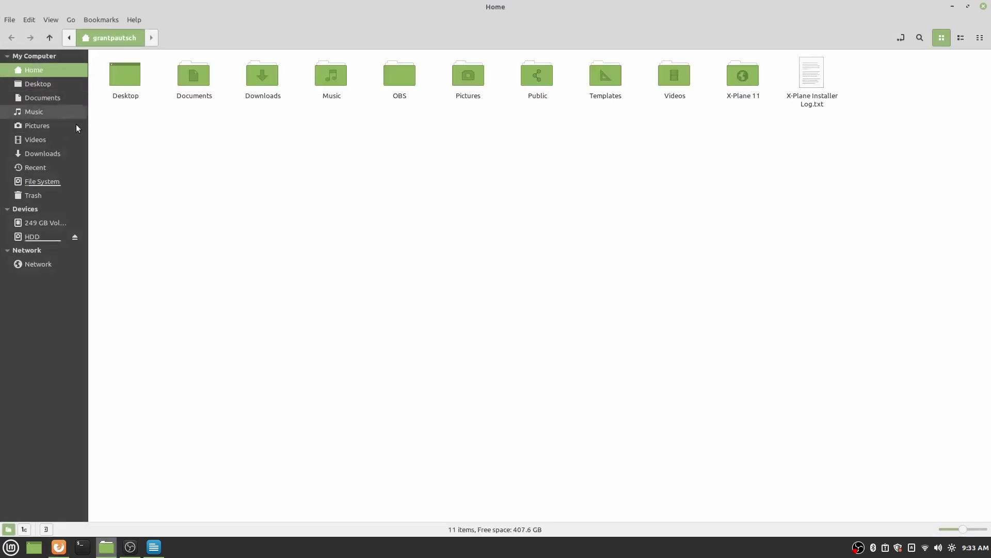
left_click(51, 184)
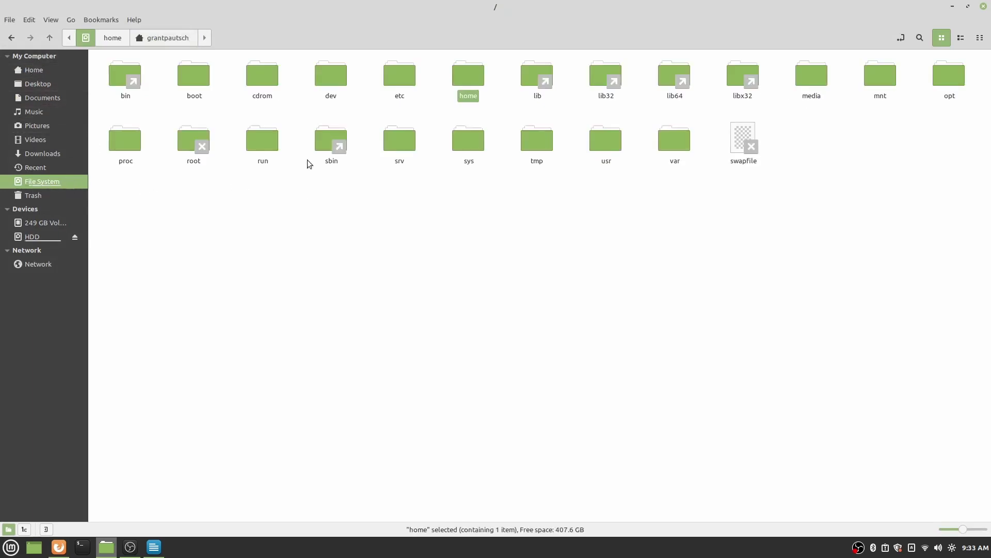
double_click(532, 140)
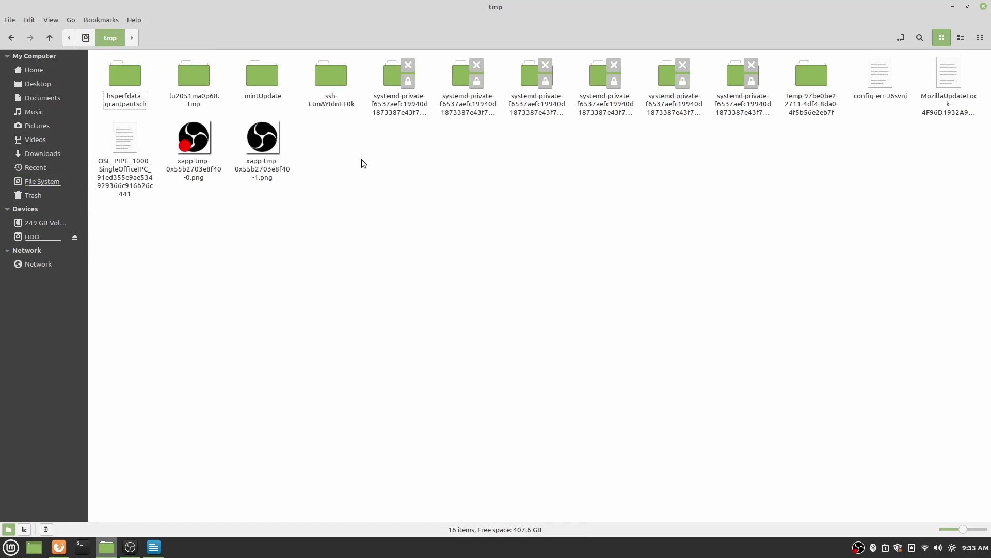
right_click(380, 198)
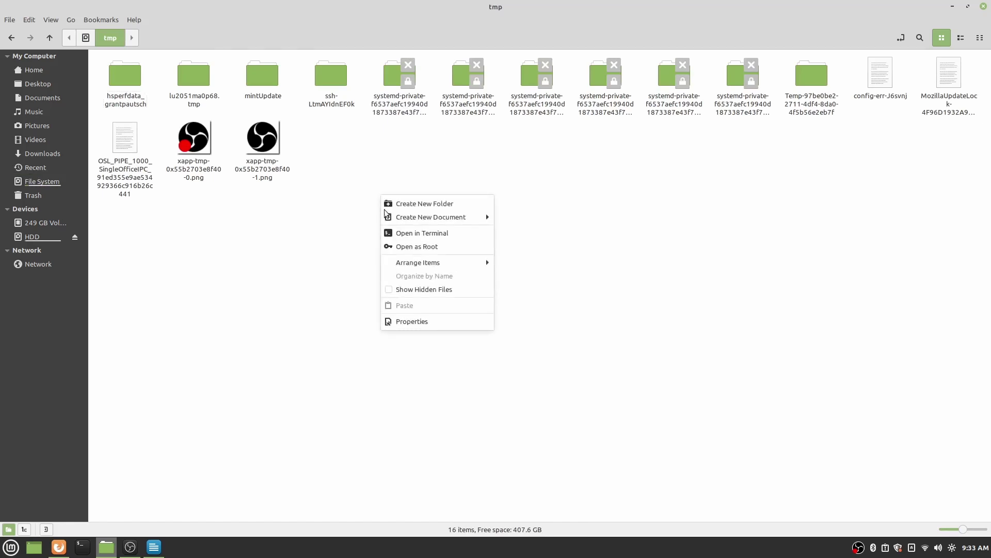
left_click(261, 266)
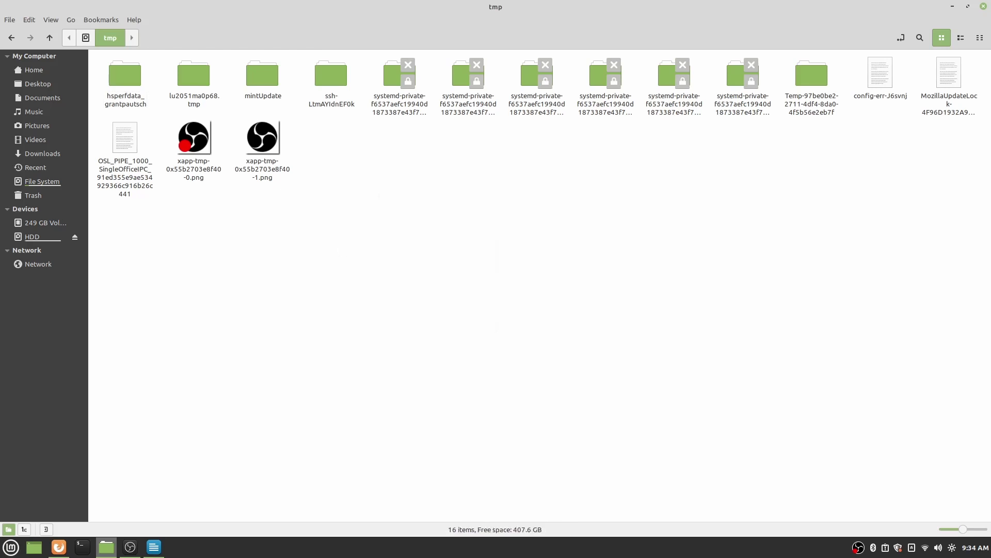
Step: Switch to Firefox and examine the ./install.py command, the Debian/Ubuntu dependency command and the note on proceeding once Grapejuice is installed
left_click(51, 554)
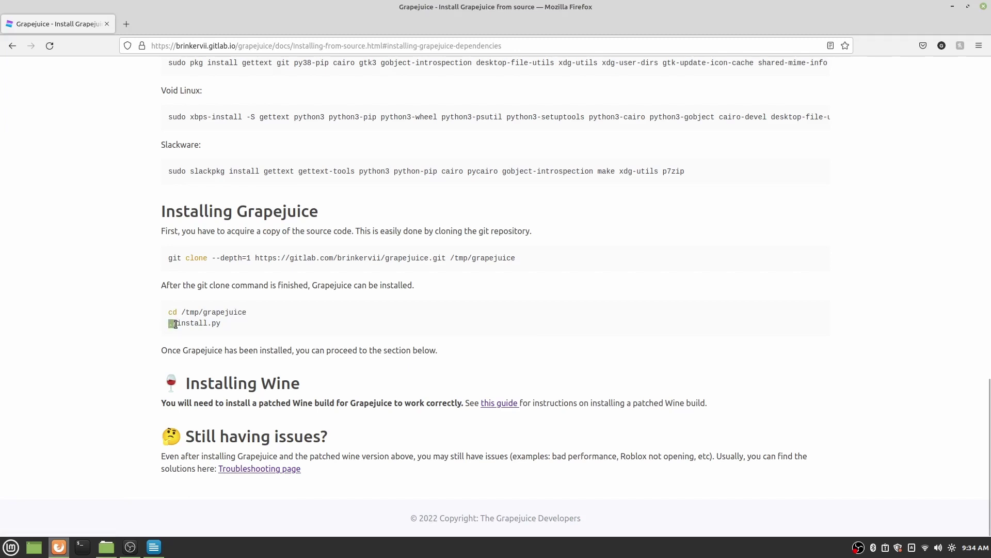
left_click_drag(169, 323, 222, 323)
left_click(227, 324)
scroll(386, 311, "up", 8)
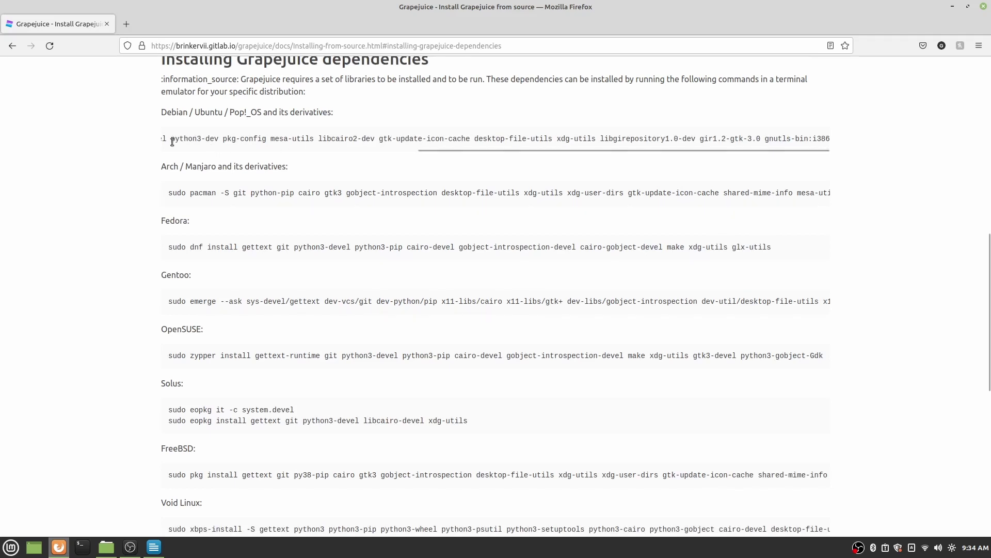
left_click_drag(172, 142, 219, 141)
left_click(92, 179)
scroll(95, 184, "down", 8)
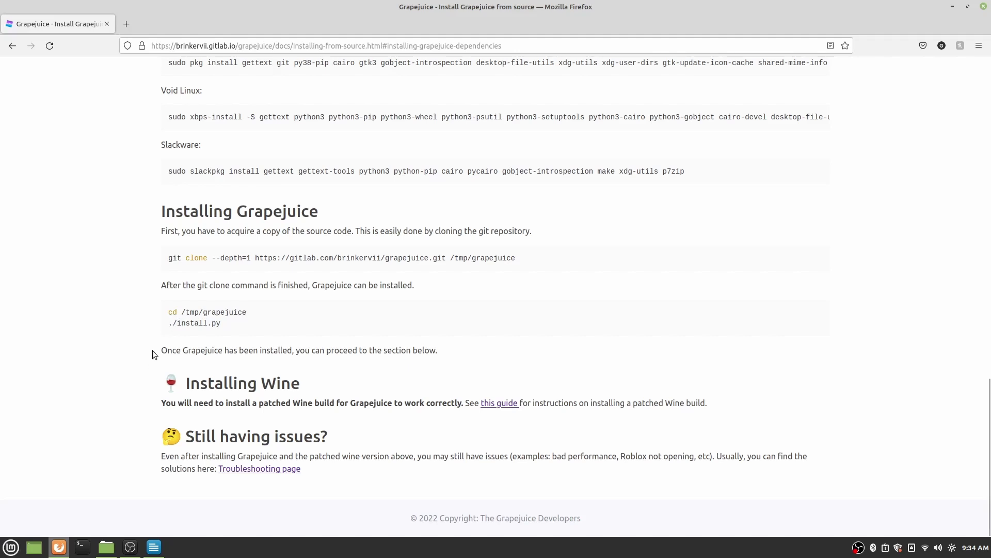
left_click_drag(153, 350, 433, 355)
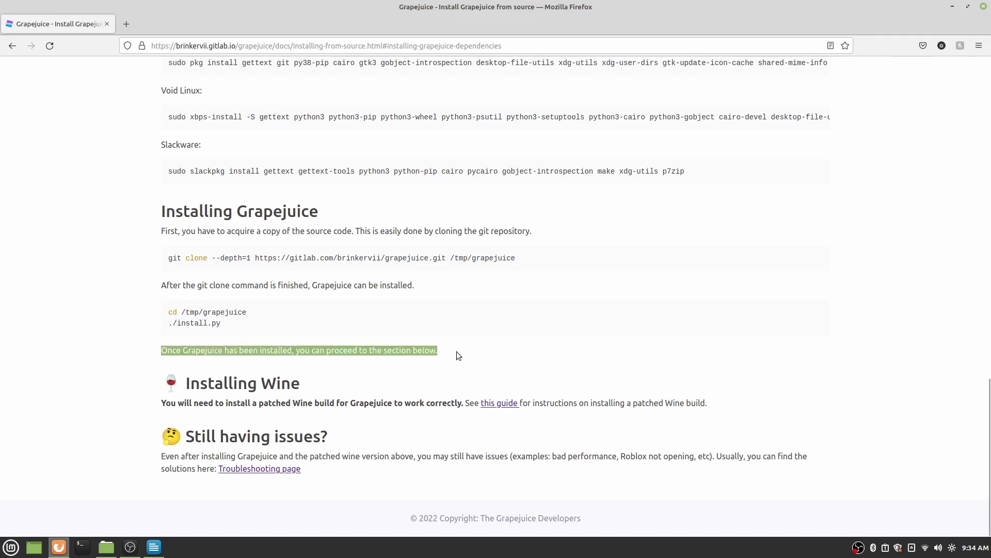
left_click(456, 351)
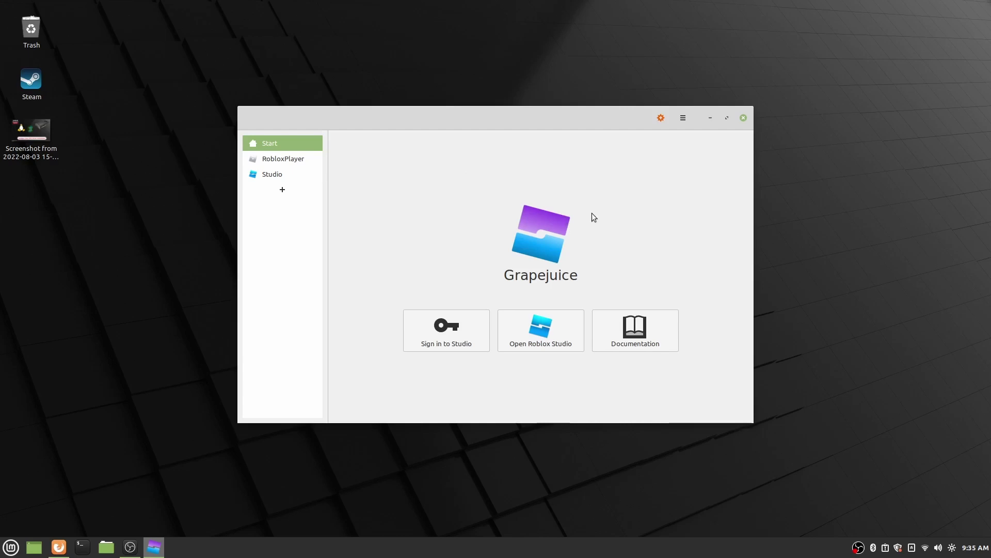
Step: Open the RobloxPlayer settings in Grapejuice
left_click(283, 160)
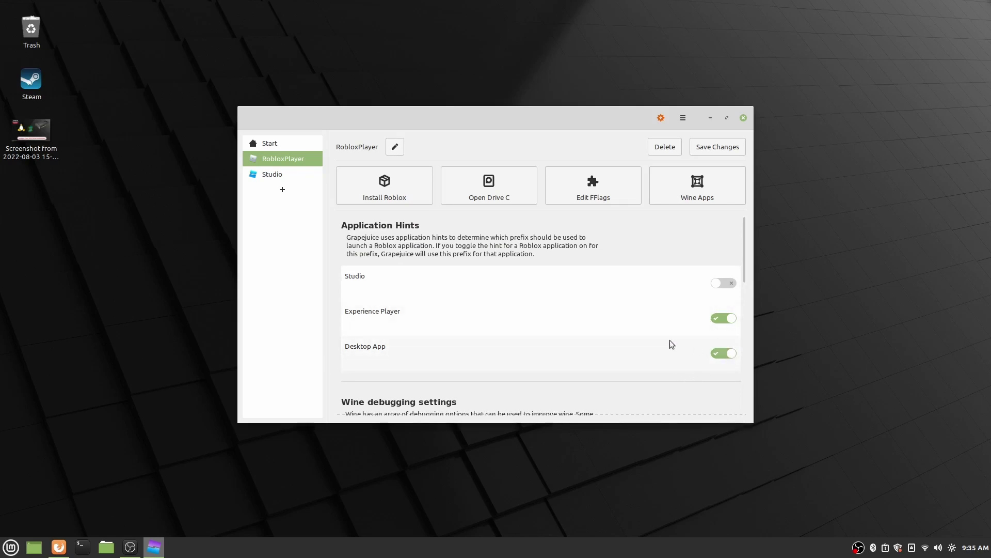
Step: View the Roblox App among the installed games and close the fullscreen Roblox window
left_click(11, 547)
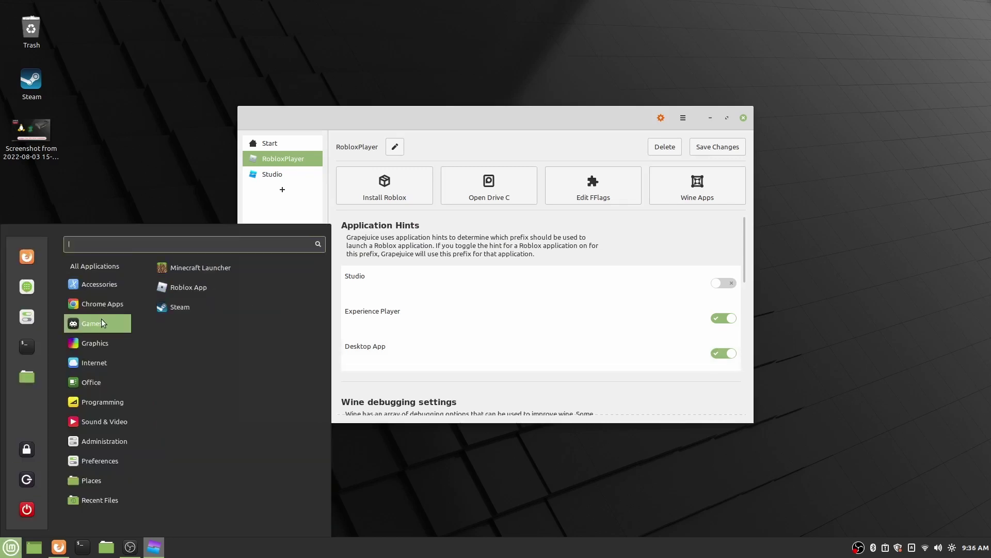
left_click(412, 298)
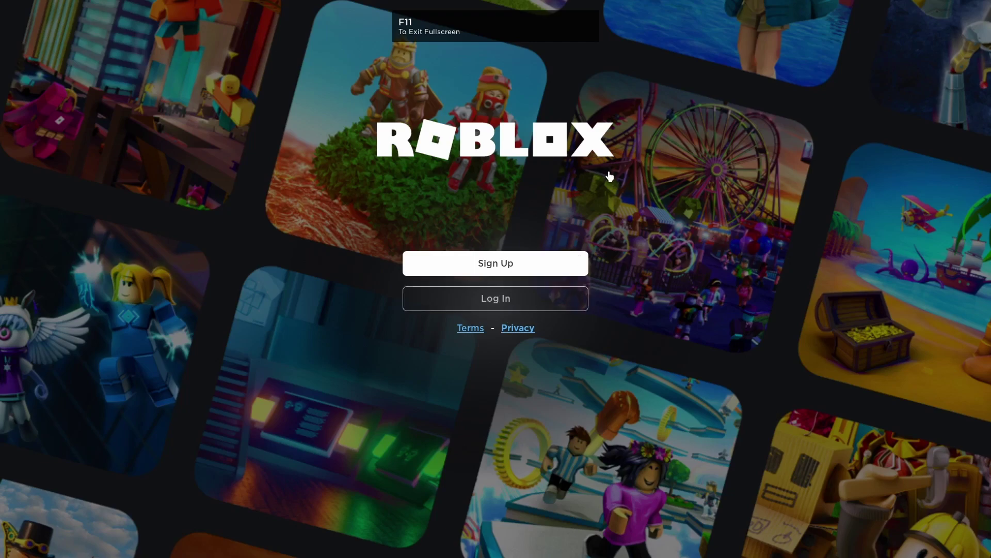
left_click(971, 16)
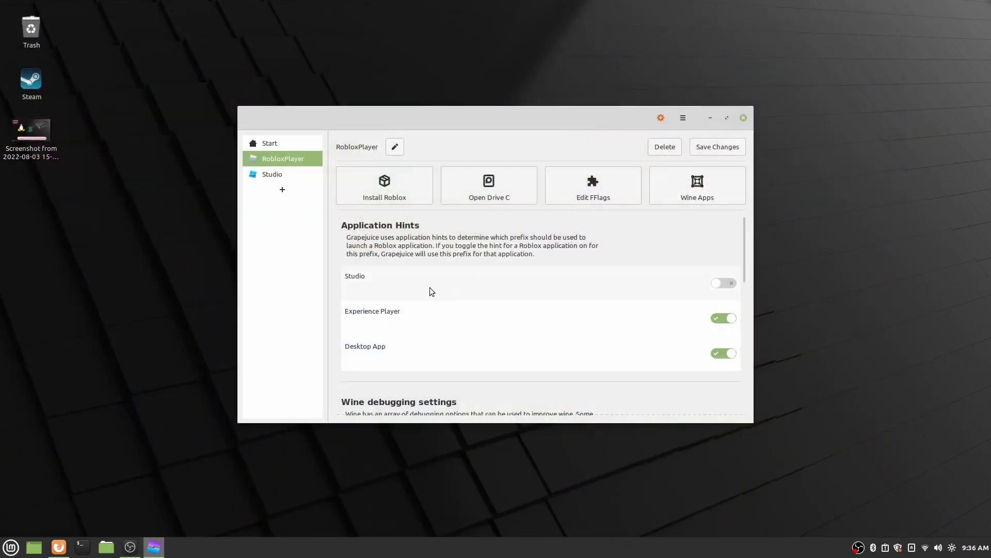
Step: Examine the Roblox Renderer choices in RobloxPlayer's Graphics Settings and close Grapejuice
scroll(529, 287, "down", 3)
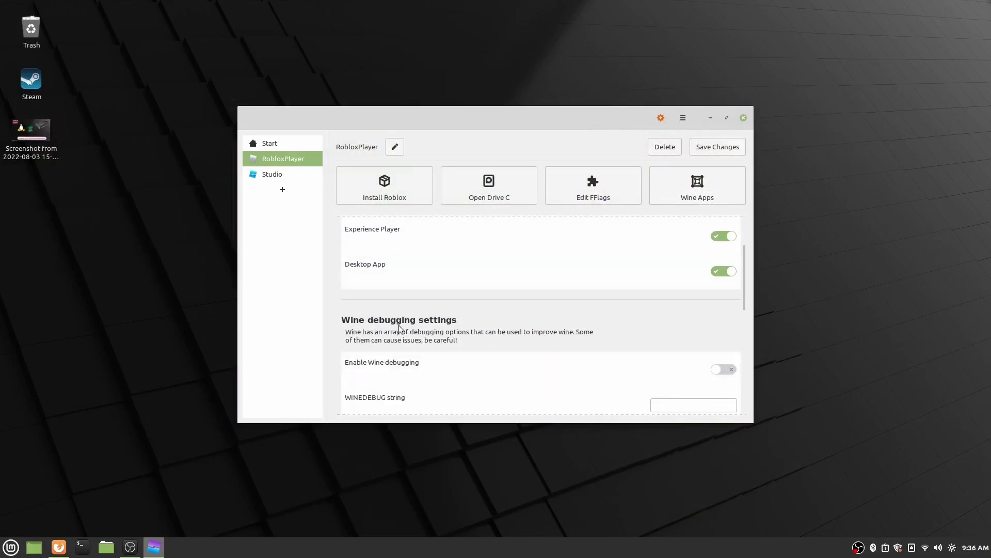
scroll(464, 308, "down", 3)
scroll(466, 313, "down", 4)
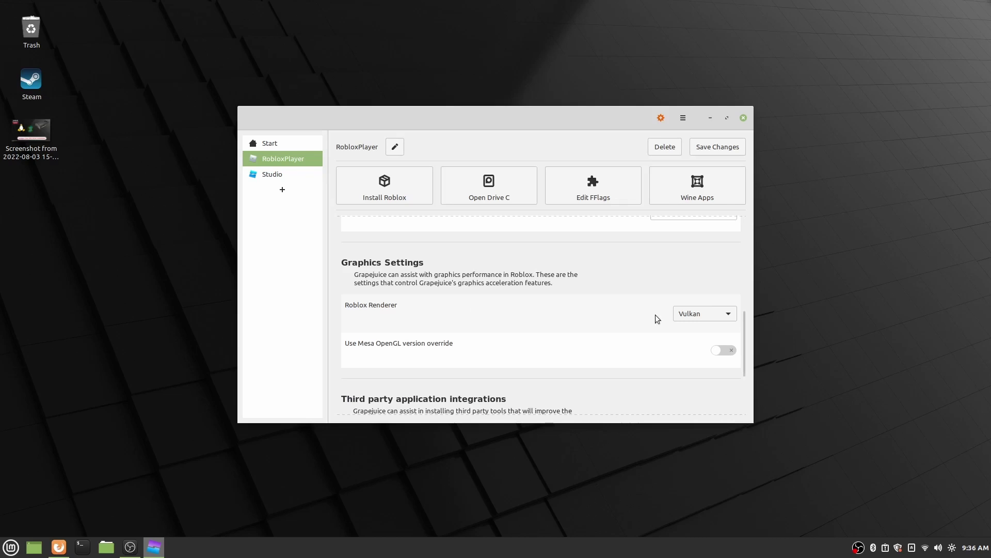
left_click(684, 318)
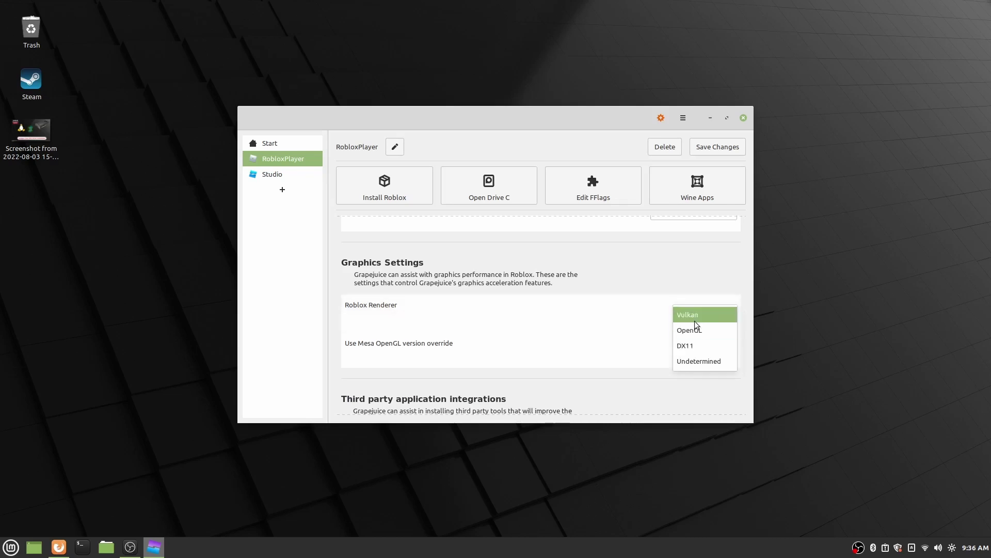
left_click(674, 264)
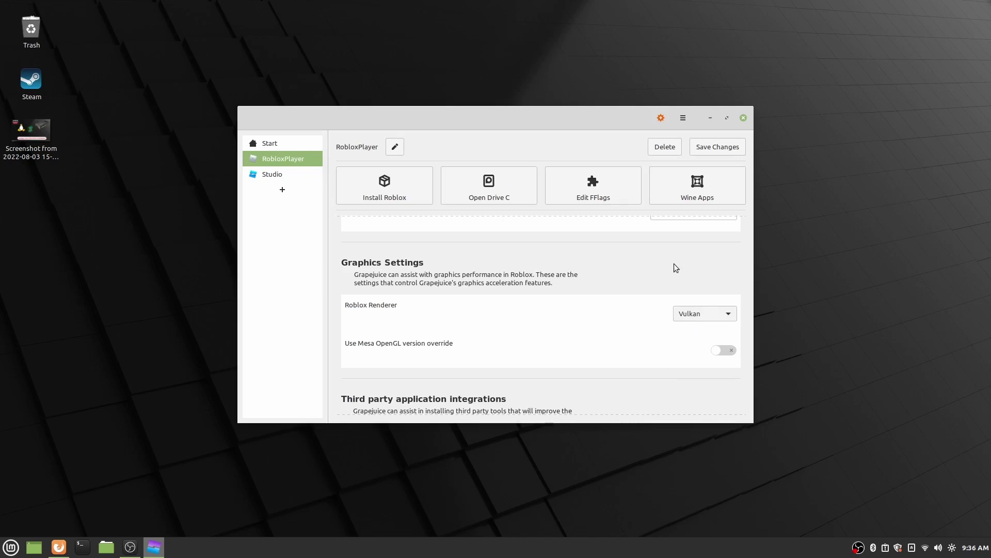
left_click(699, 313)
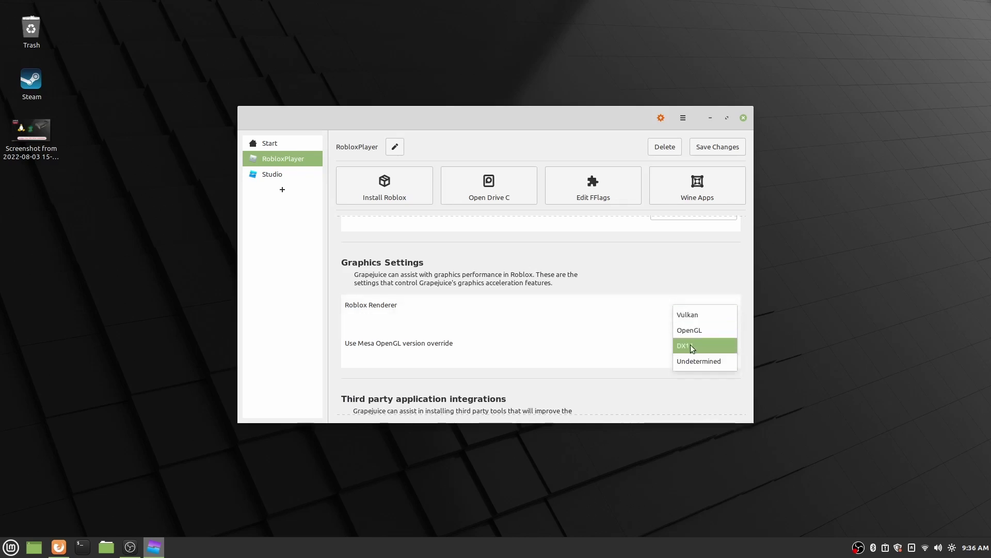
left_click(679, 282)
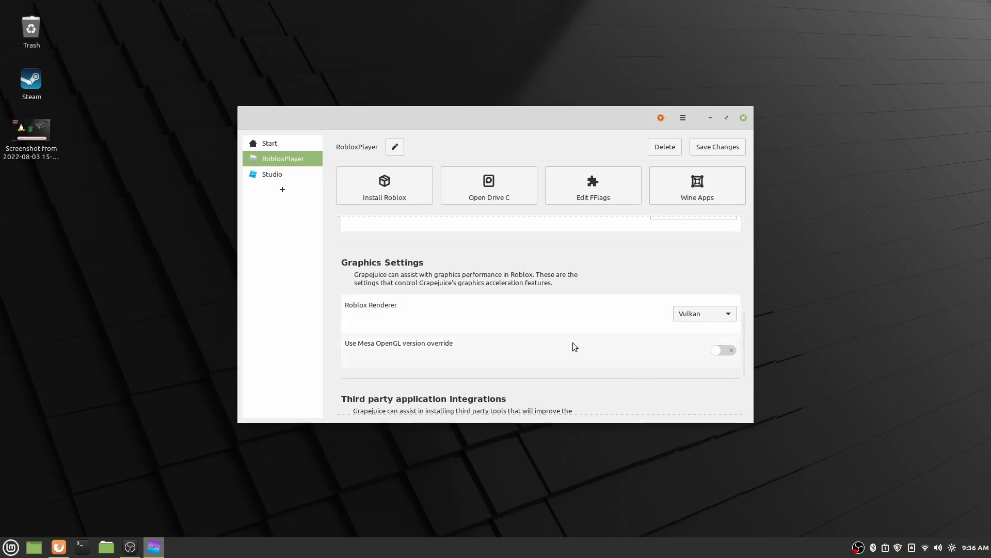
left_click(716, 313)
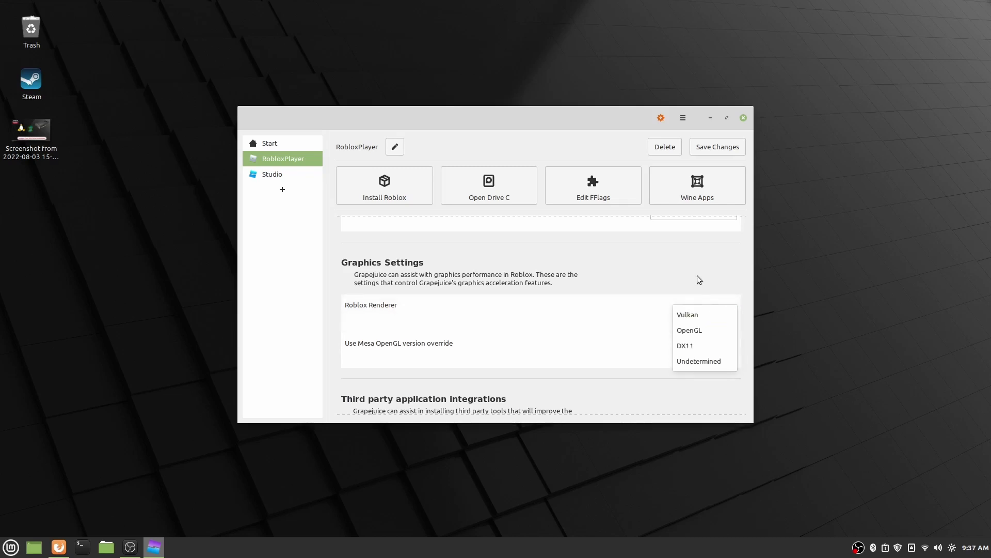
left_click(587, 271)
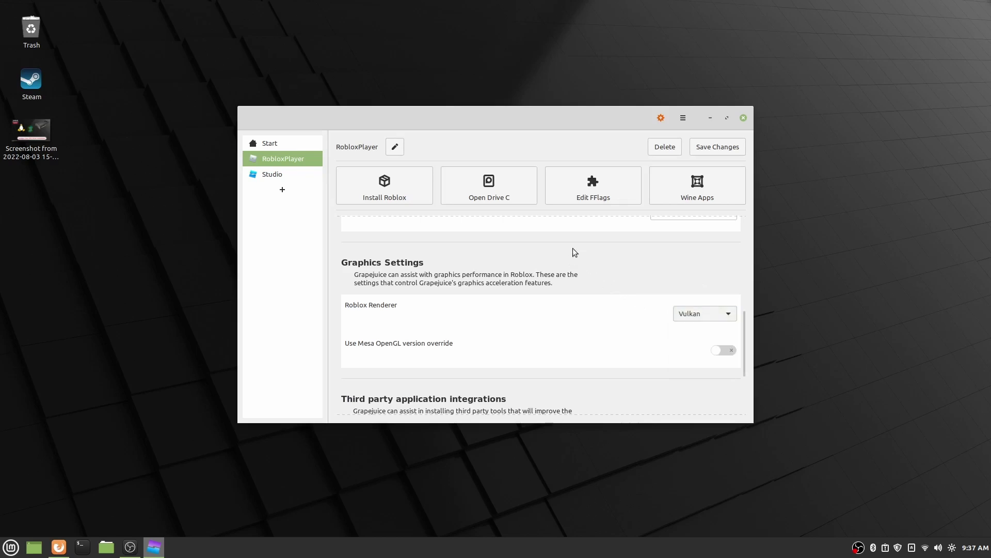
left_click(744, 121)
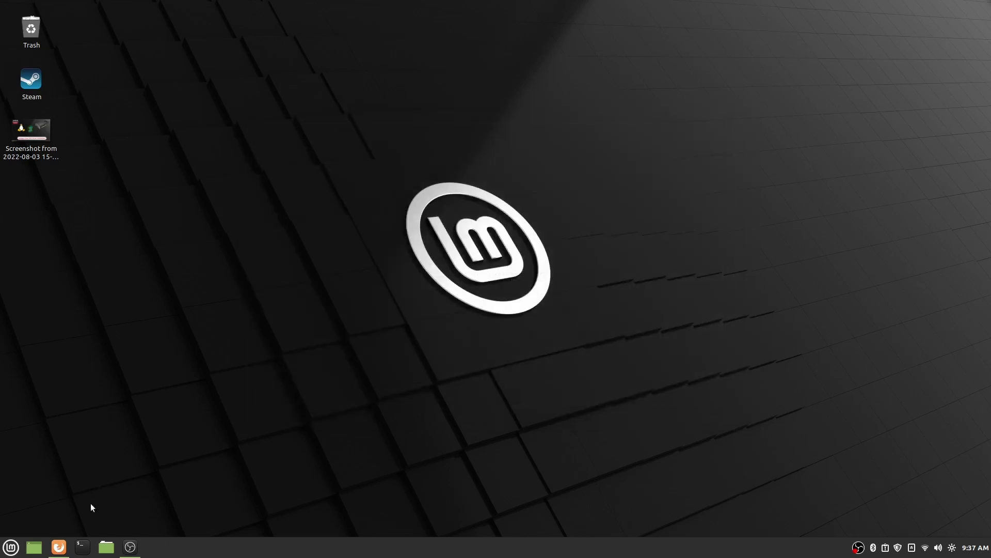
Step: Switch to Firefox and examine the patched Wine build requirement in the Installing Wine section
left_click(59, 547)
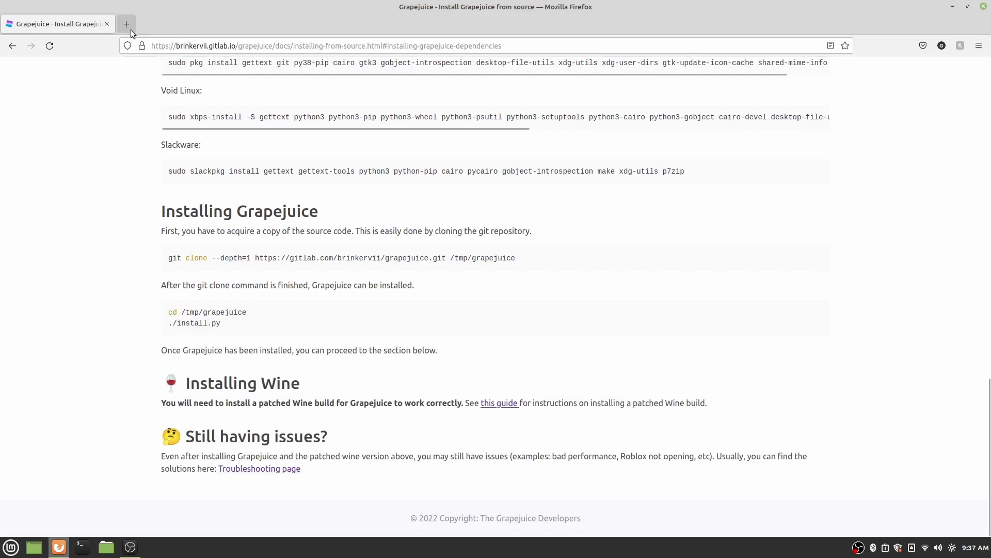
left_click(129, 29)
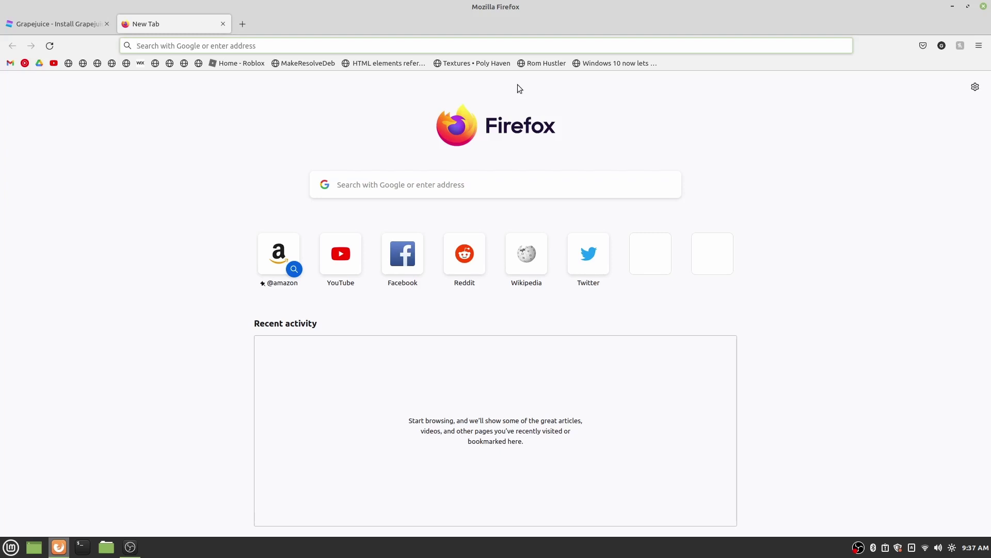
middle_click(194, 26)
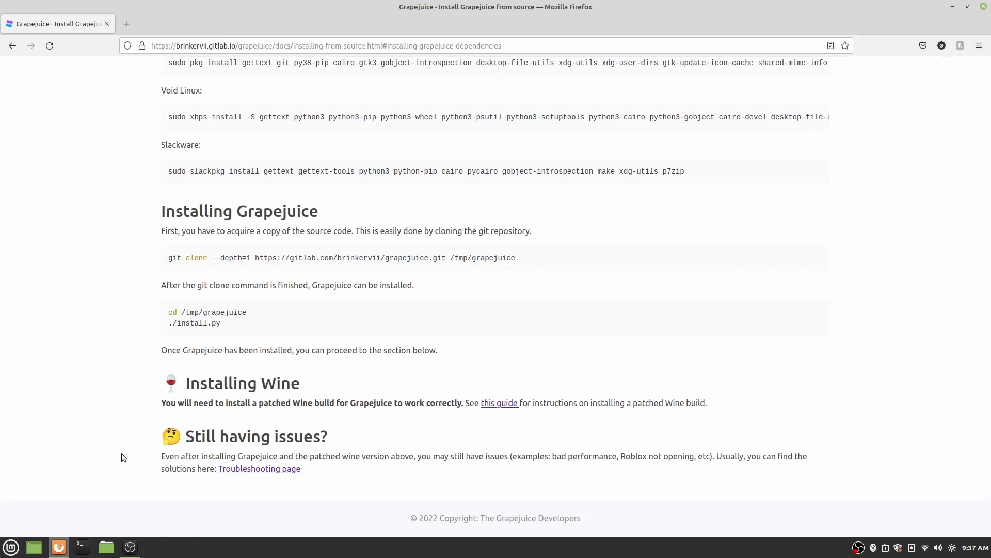
left_click_drag(151, 403, 462, 404)
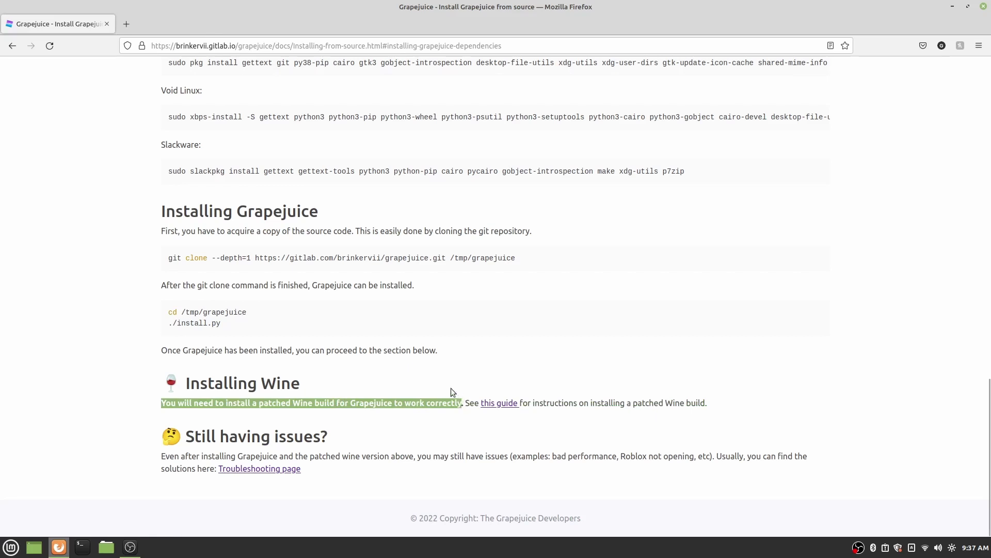
left_click(452, 388)
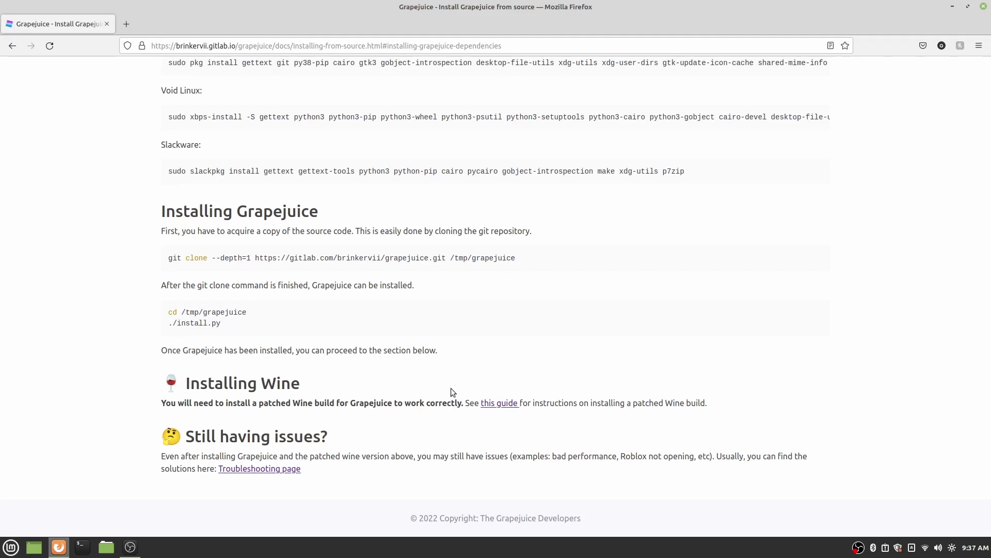
Step: Open the linked Wine guide and read through it to the Installing a prebuilt Wine build section
left_click(506, 403)
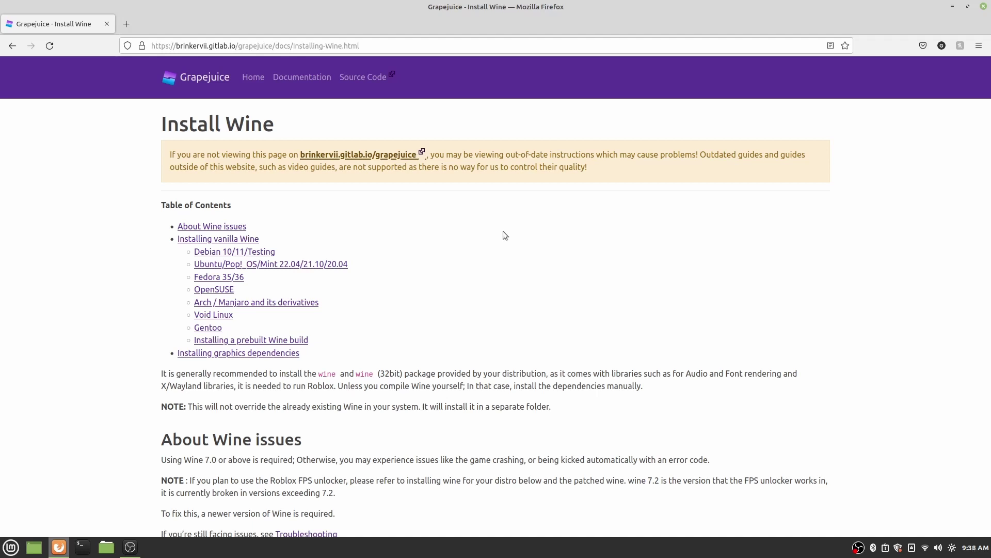
scroll(505, 235, "down", 2)
scroll(505, 235, "down", 3)
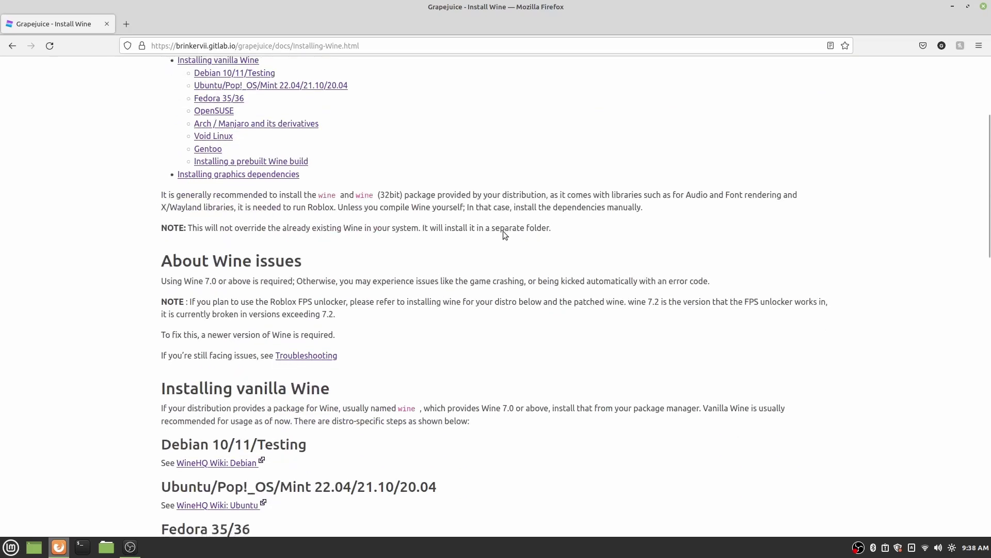
scroll(504, 235, "down", 3)
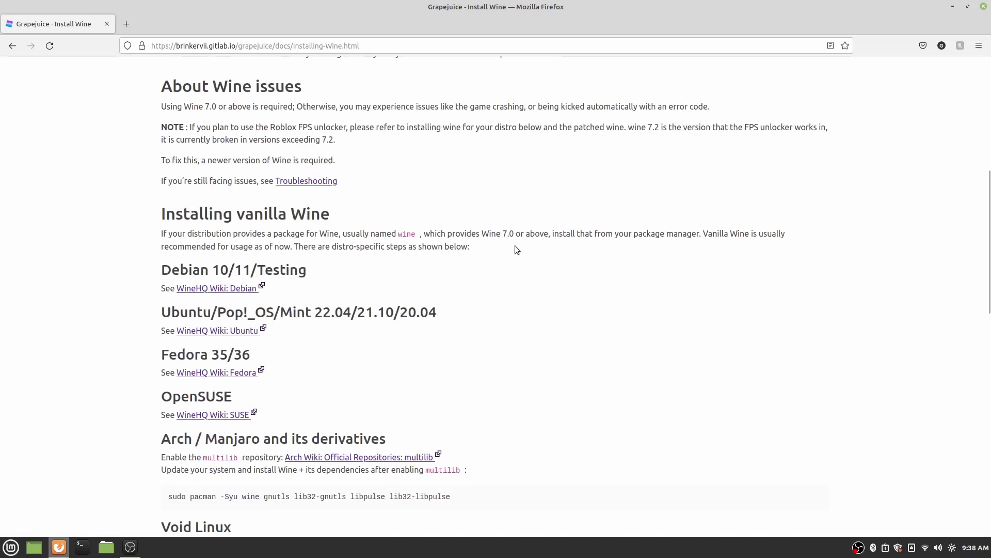
scroll(515, 247, "down", 8)
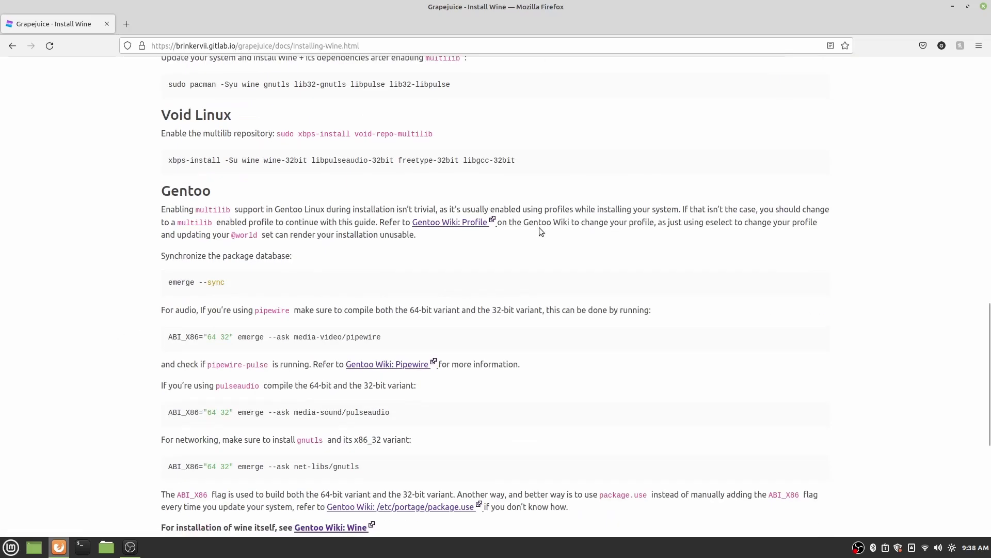
scroll(541, 231, "down", 5)
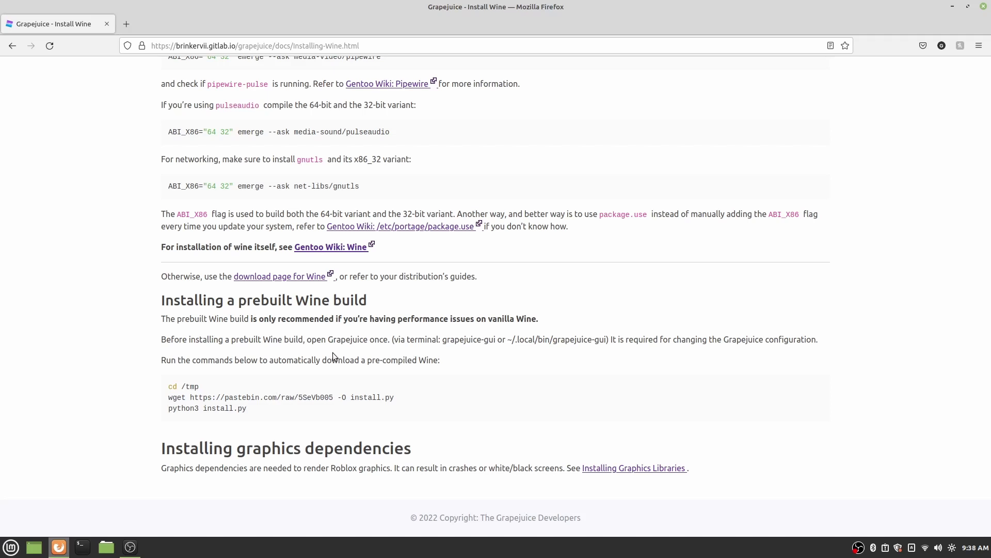
Step: Examine the prebuilt Wine commands one by one: "cd /tmp", the wget download of install.py, and "python3 install.py"
triple_click(223, 387)
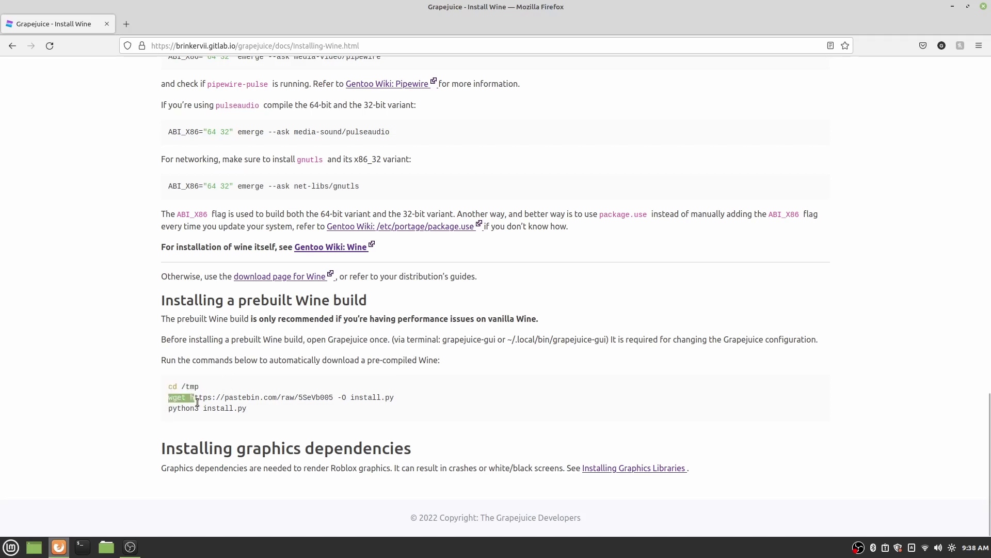
left_click_drag(204, 403, 298, 404)
triple_click(390, 396)
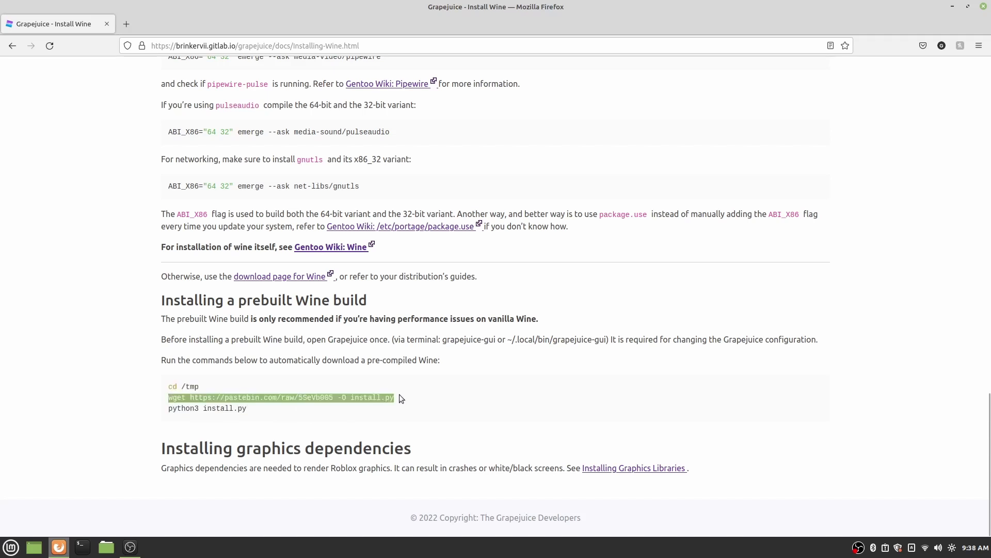
triple_click(243, 408)
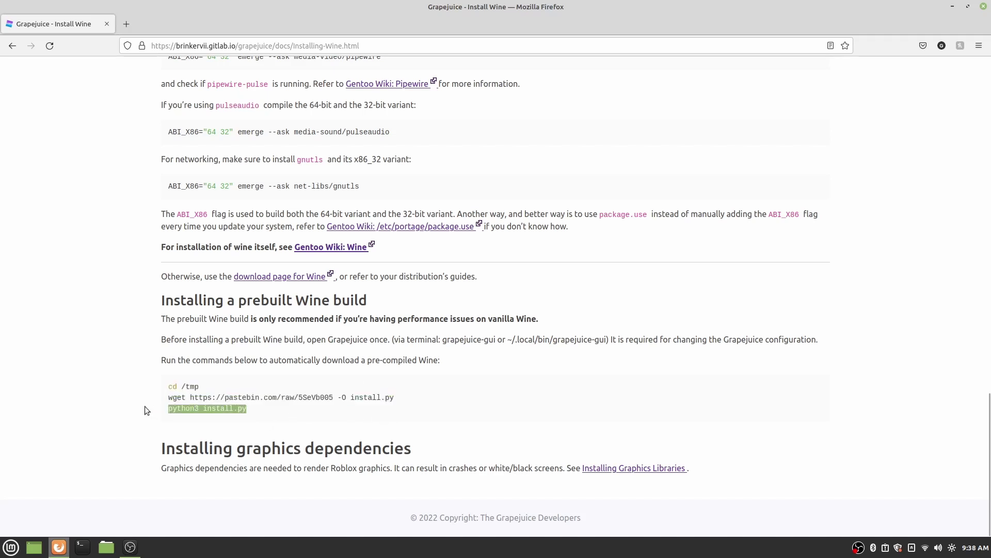
left_click(261, 405)
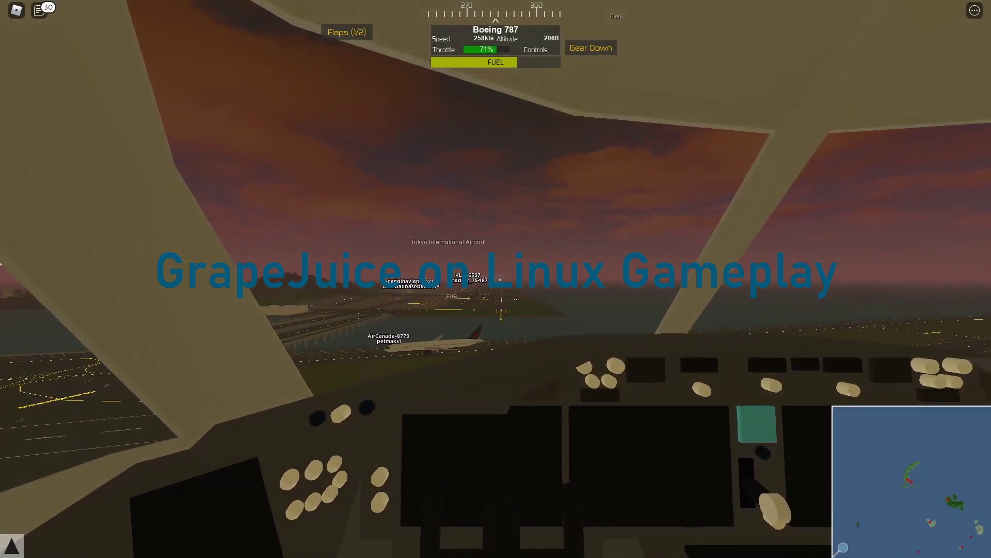
Step: Extend the Boeing 787's flaps to setting 2/2 in the Roblox flight game
key("f")
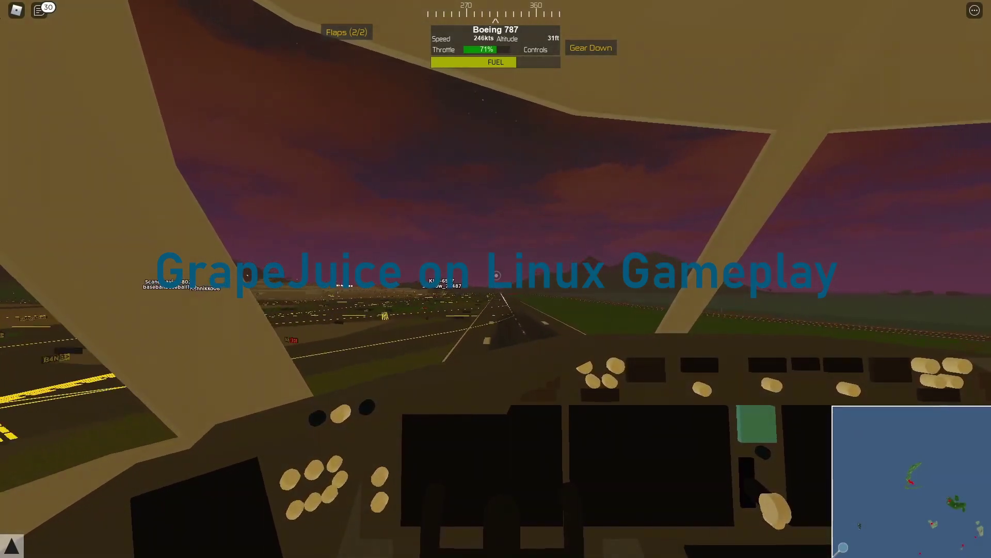
Step: Cut the Boeing 787's throttle to 0% and let it roll out along the runway in the outside view
key("s")
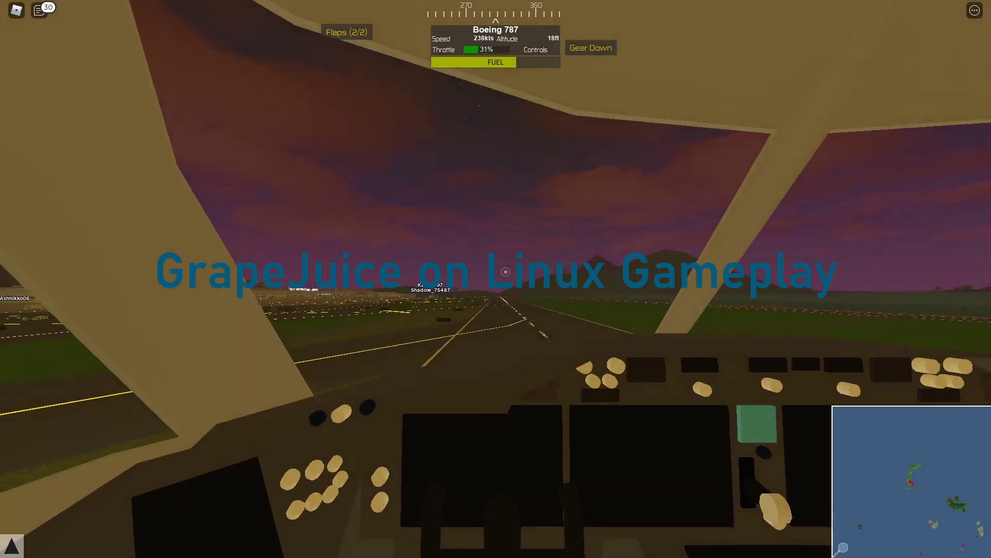
key("s")
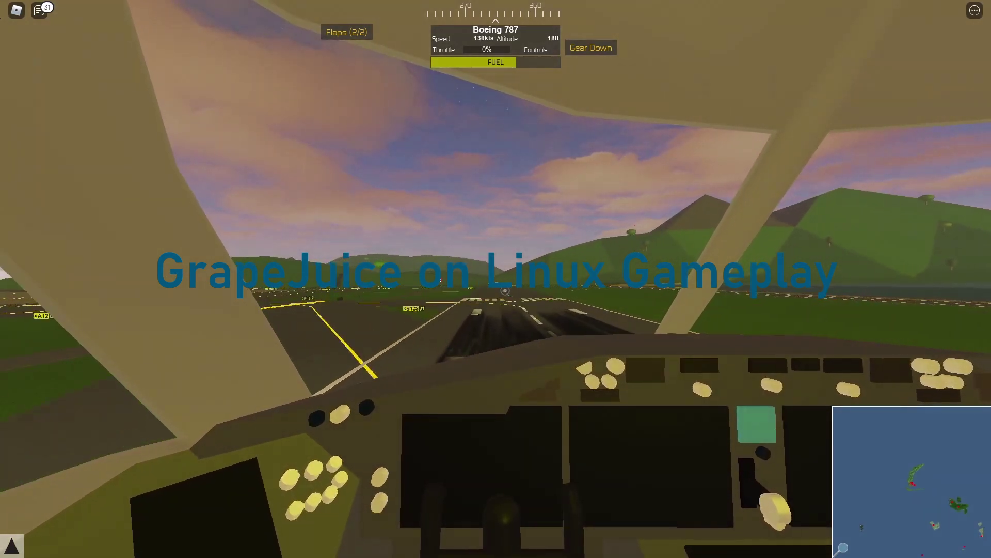
scroll(496, 279, "down", 5)
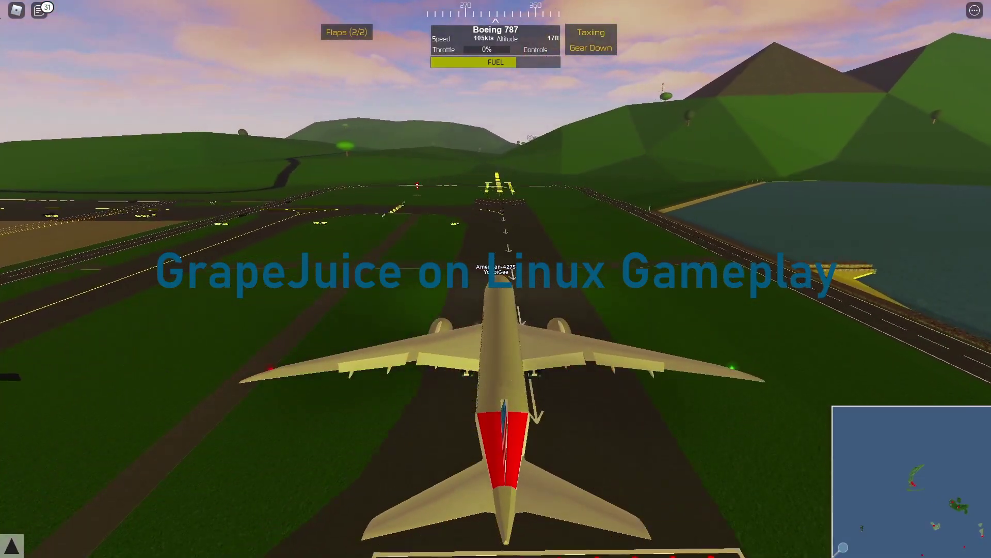
mouse_move(156, 343)
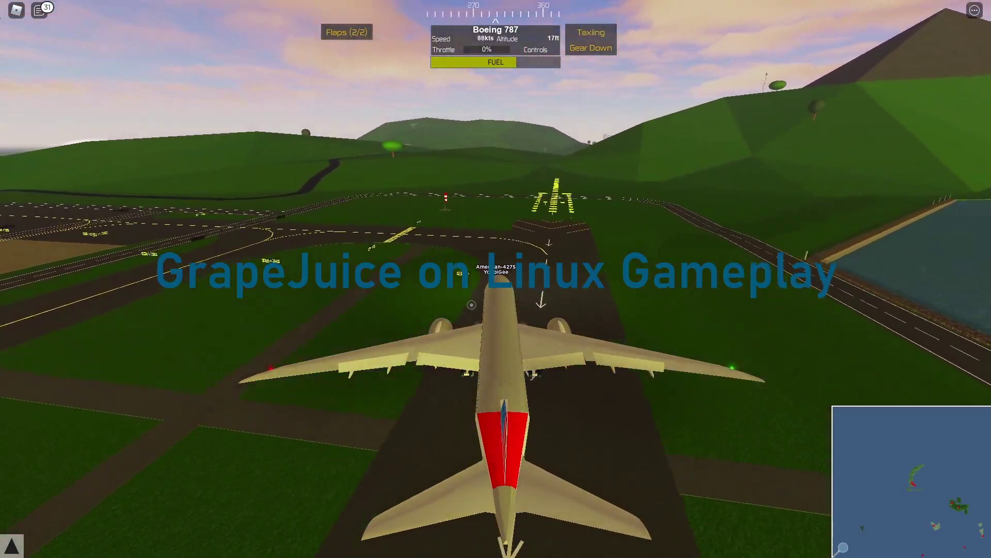
mouse_move(2, 382)
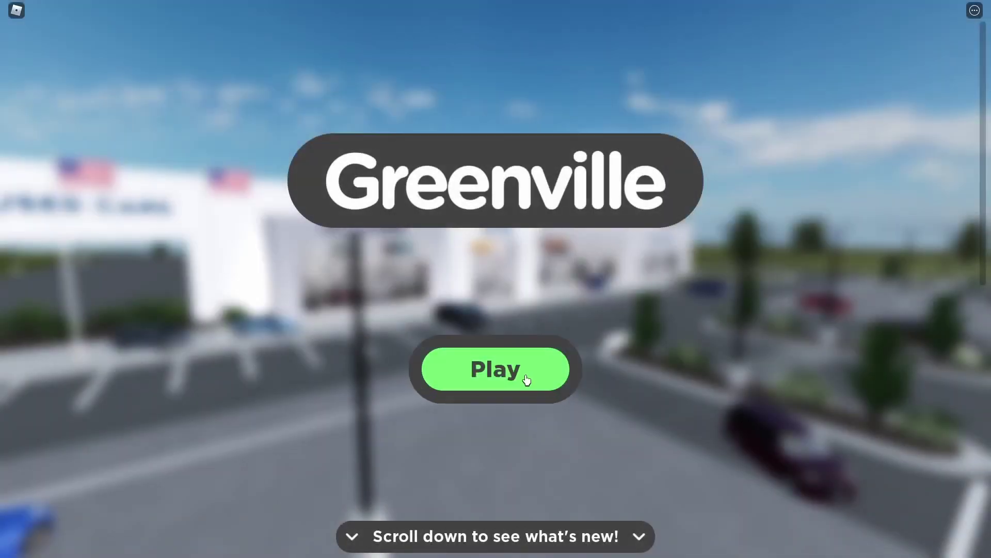
Step: Start playing Greenville and spawn the 2021 Western Sergal Convertible from the garage
left_click(527, 375)
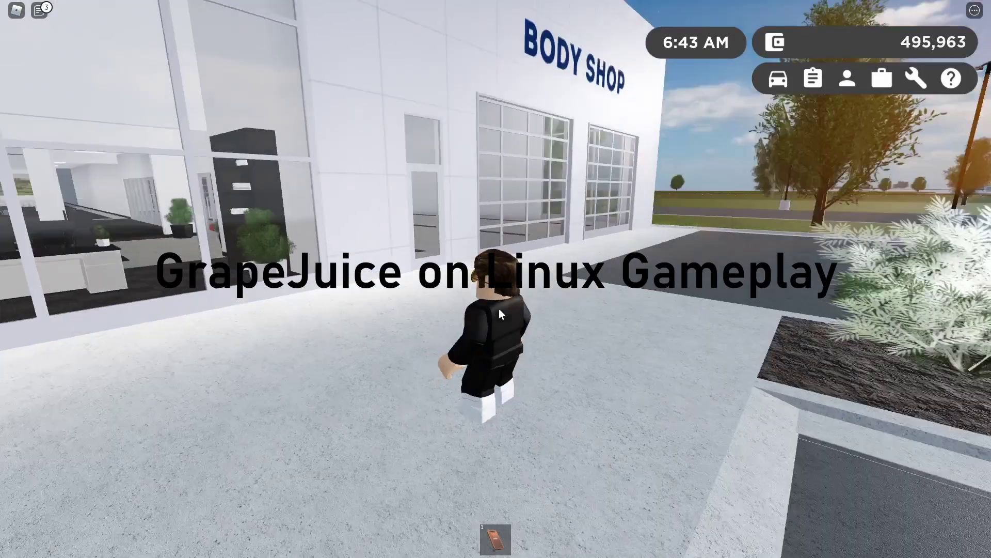
key("w")
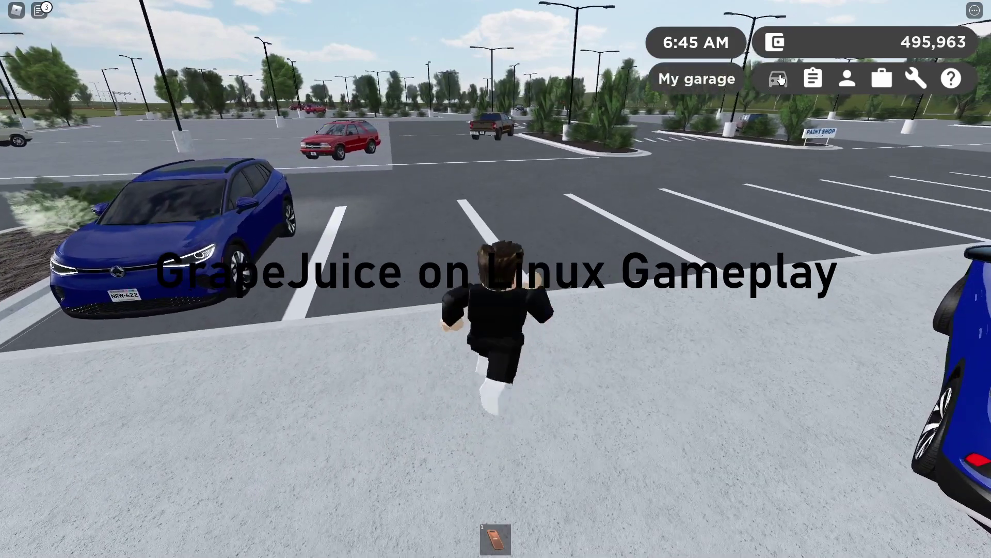
left_click(778, 79)
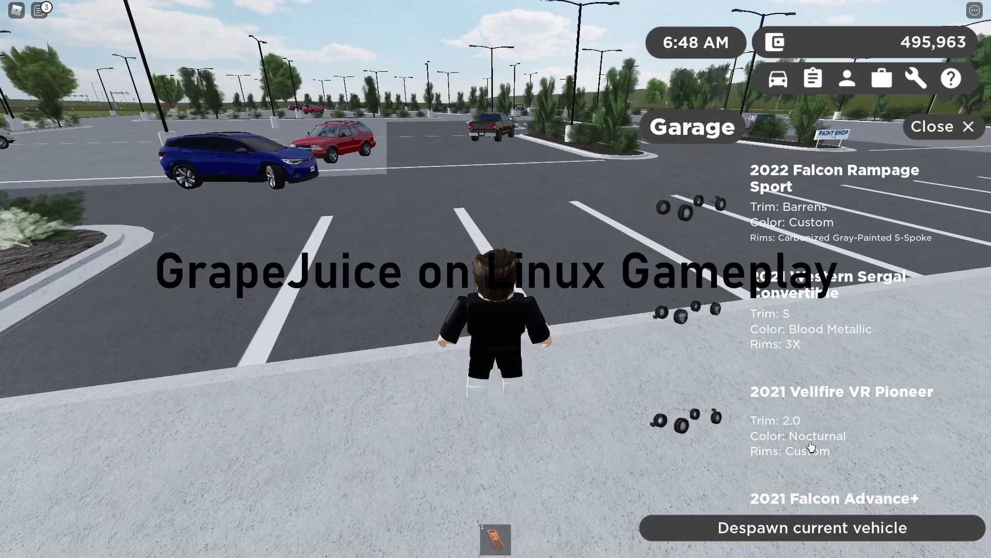
left_click(832, 336)
Step: Get into the red convertible's driver's seat and lower its soft top
key("w")
key("e")
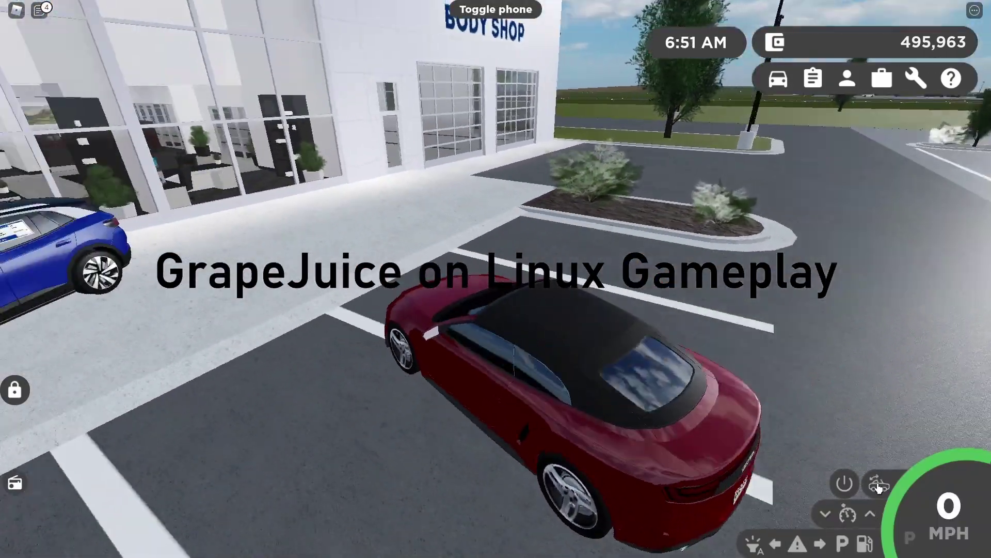
left_click(879, 486)
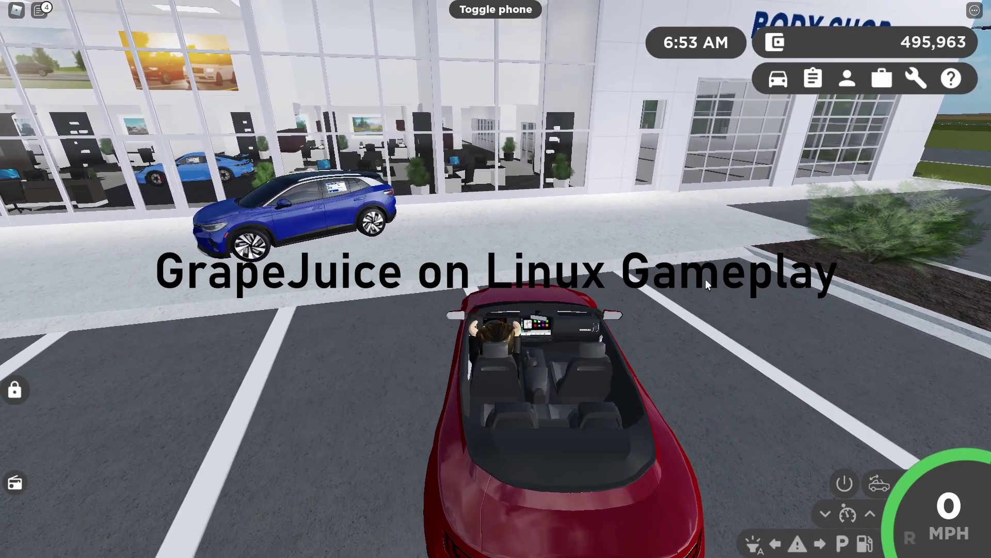
Step: Reverse the convertible out of its parking space and drive it forward through the dealership lot, steering left
key("s")
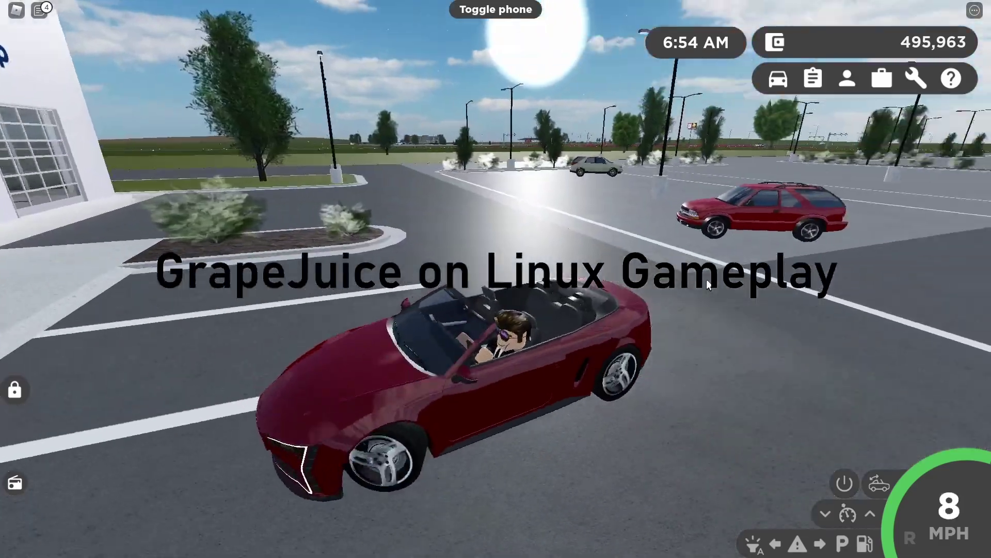
key("w")
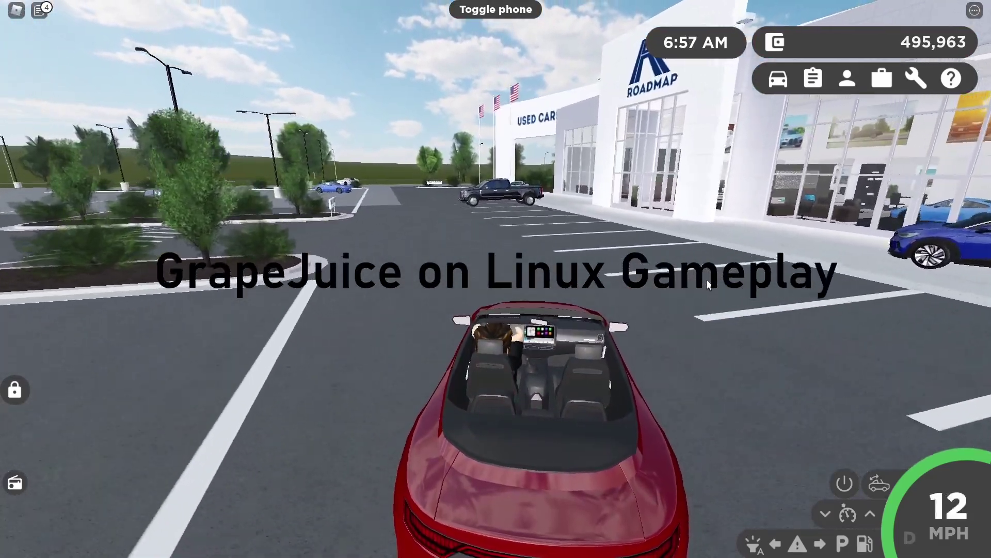
key("a")
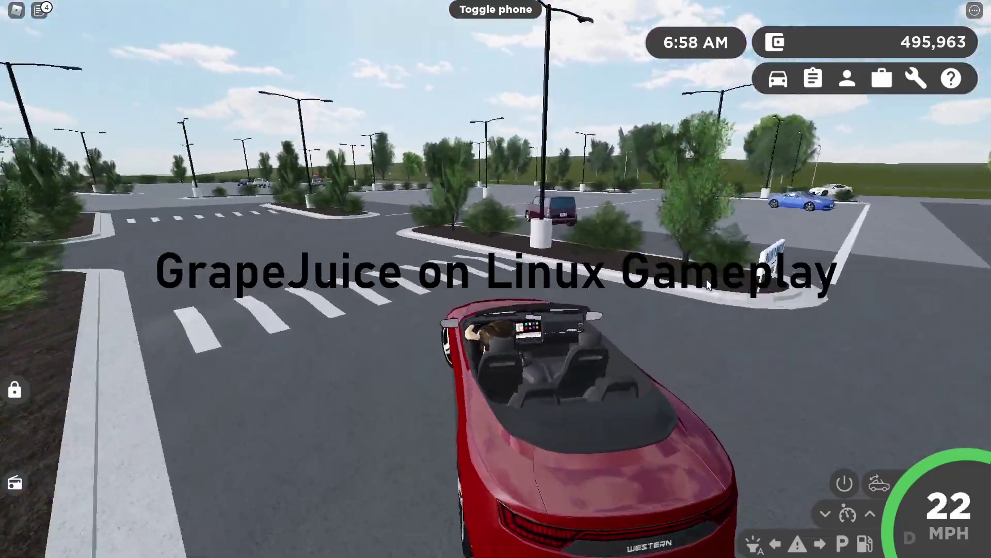
key("a")
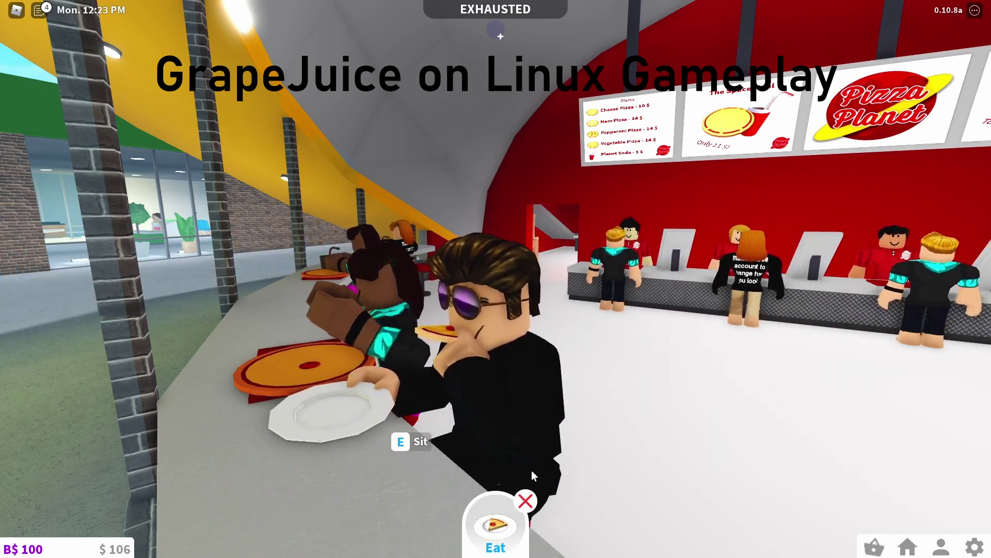
Step: Put away the pizza slice the character is eating at the Pizza Planet table
left_click(524, 501)
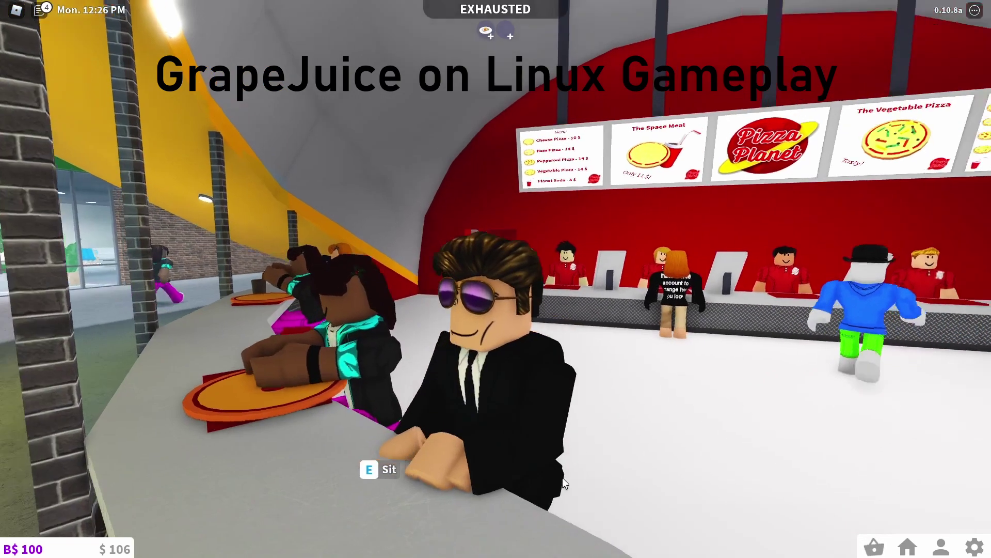